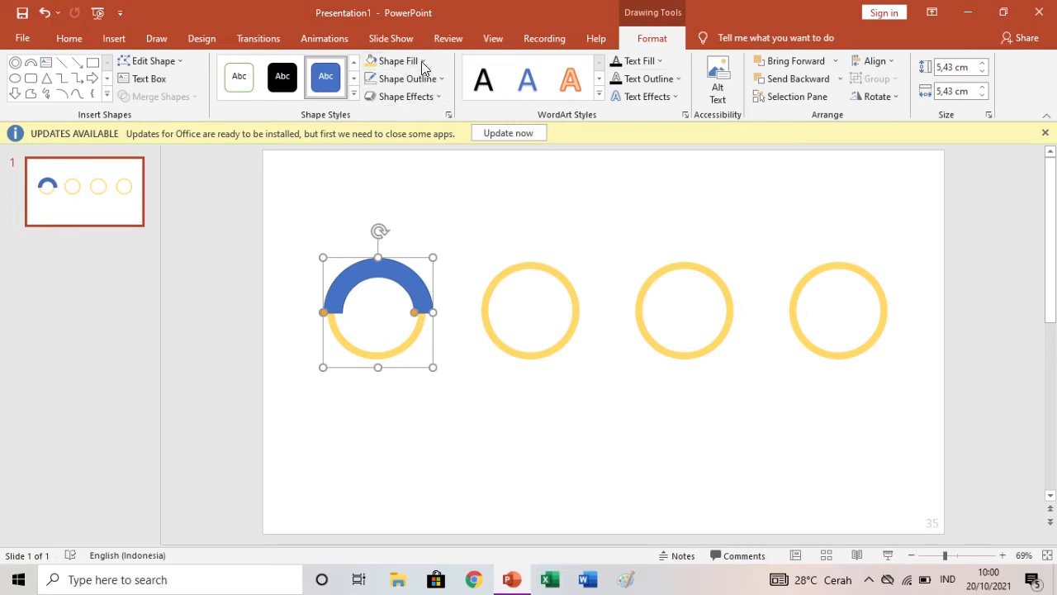
Set the fill transparency of the blue block arc on the first ring to 64%
{"action": "left_click", "coordinate": [423, 63]}
{"action": "left_click", "coordinate": [471, 23]}
{"action": "right_click", "coordinate": [391, 279]}
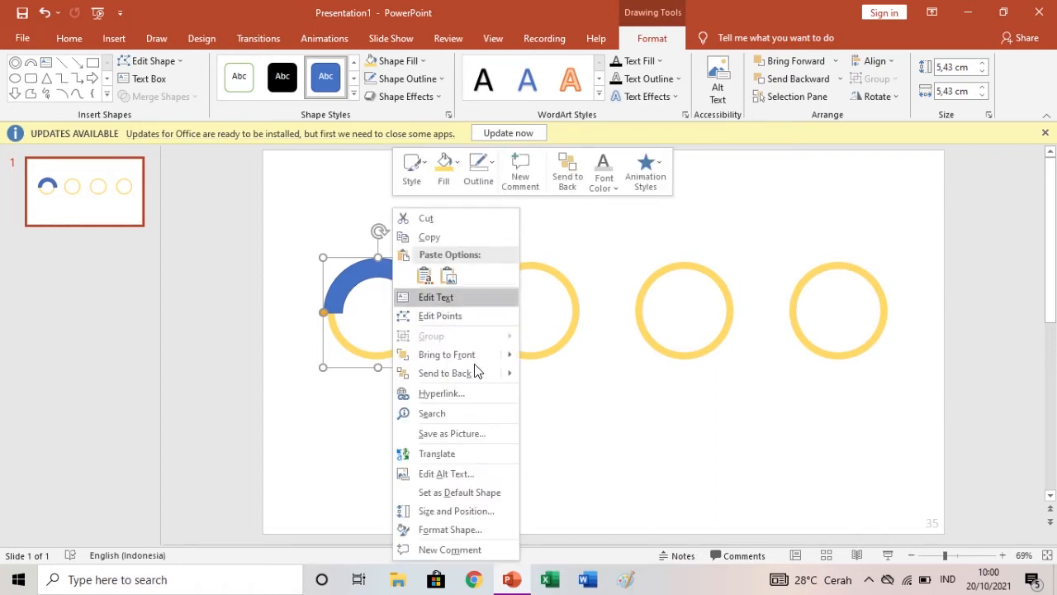
{"action": "left_click", "coordinate": [462, 530]}
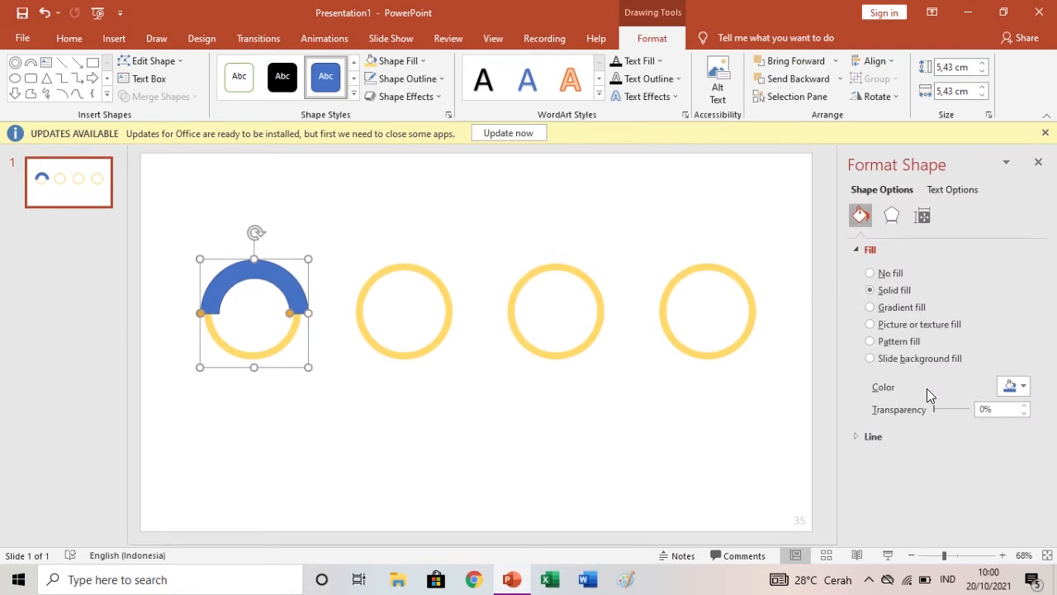
{"action": "left_click", "coordinate": [935, 410]}
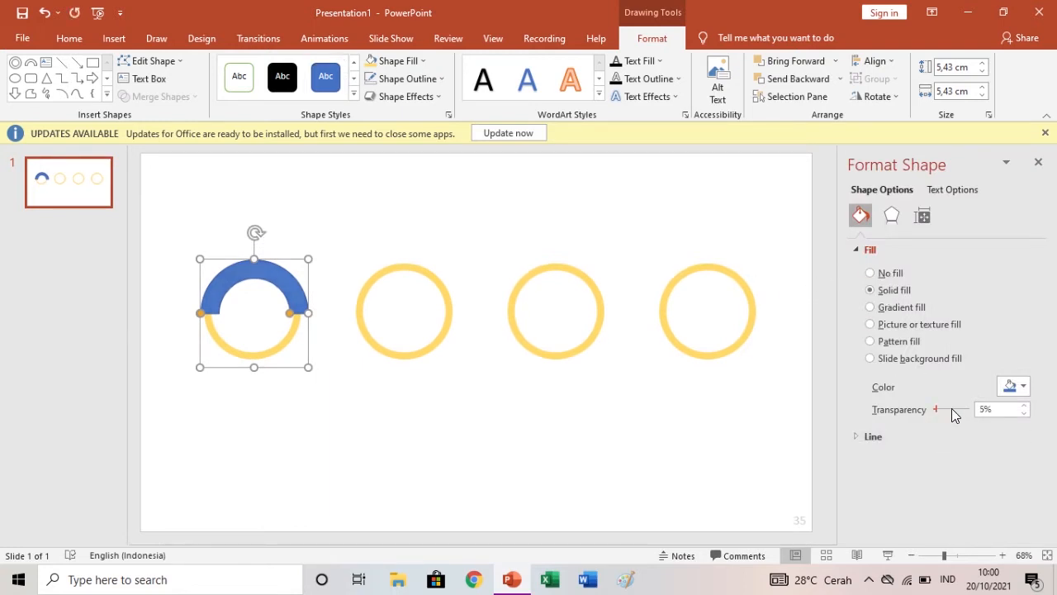
{"action": "left_click_drag", "start_coordinate": [945, 408], "coordinate": [955, 408]}
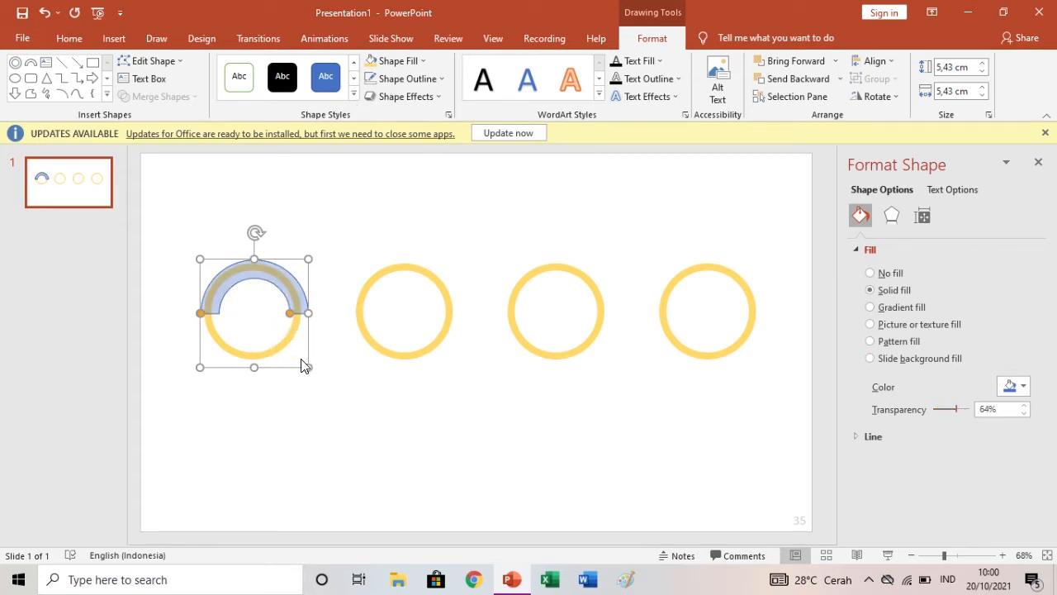
Resize the translucent arc to about 5.44 cm and nudge it until it is centred over the first yellow ring
{"action": "left_click_drag", "start_coordinate": [308, 366], "coordinate": [290, 336]}
{"action": "left_click_drag", "start_coordinate": [264, 264], "coordinate": [267, 256]}
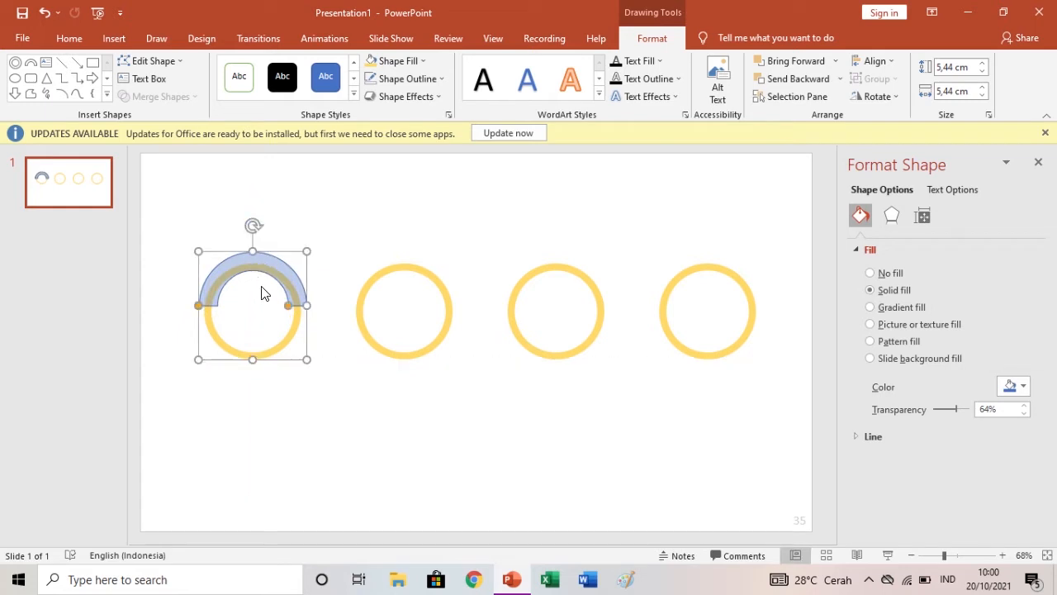
{"action": "key", "text": "ctrl+Down"}
{"action": "key", "text": "ctrl+Down"}
{"action": "key", "text": "ctrl+Down"}
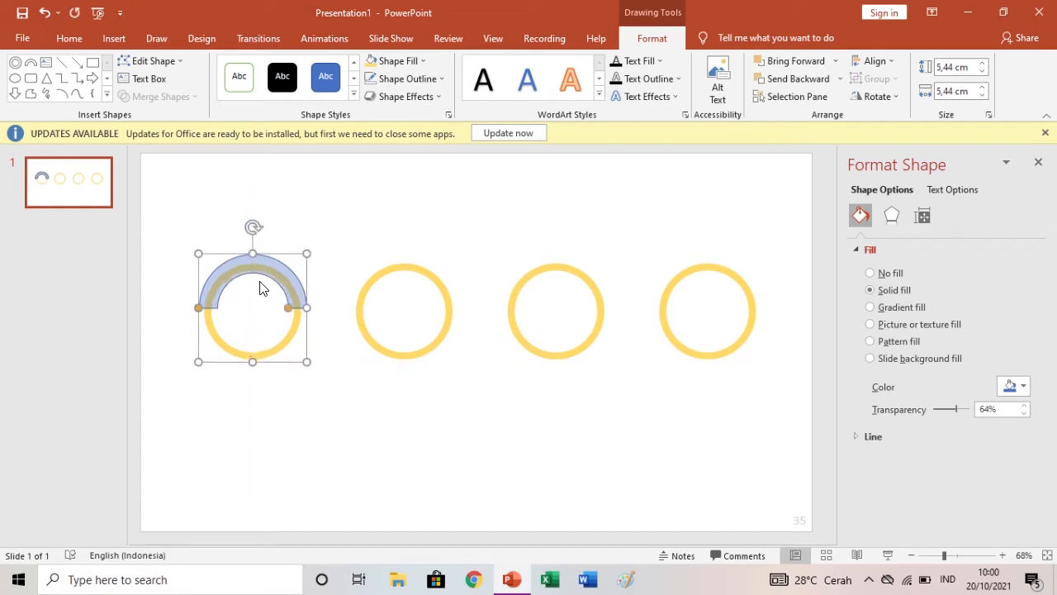
{"action": "key", "text": "ctrl+Down"}
{"action": "key", "text": "ctrl+Down"}
{"action": "key", "text": "ctrl+Down"}
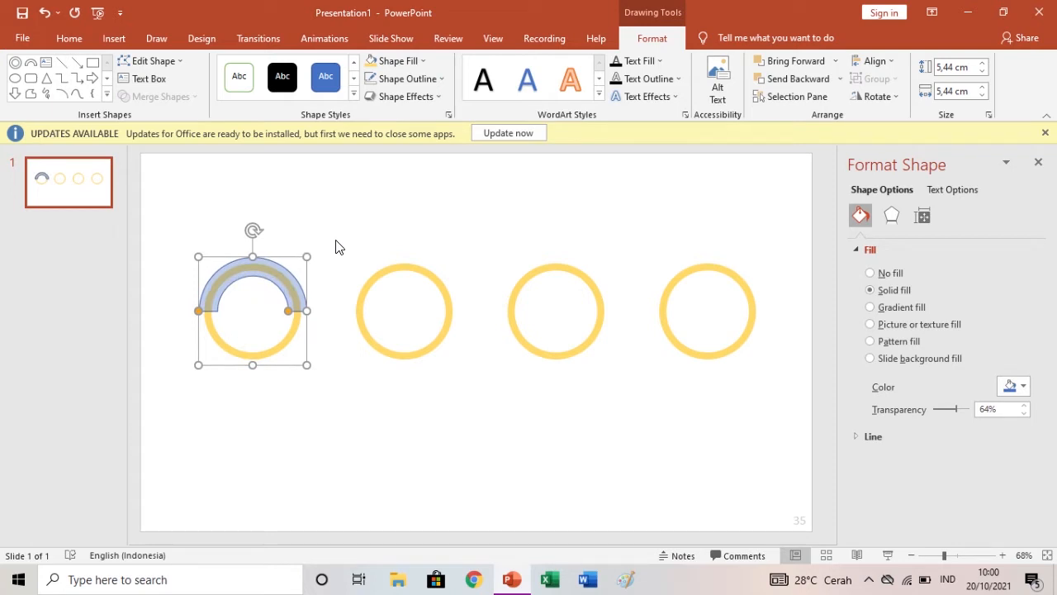
{"action": "left_click", "coordinate": [335, 246]}
Remove the outline from the translucent arc on the first ring
{"action": "left_click", "coordinate": [282, 276]}
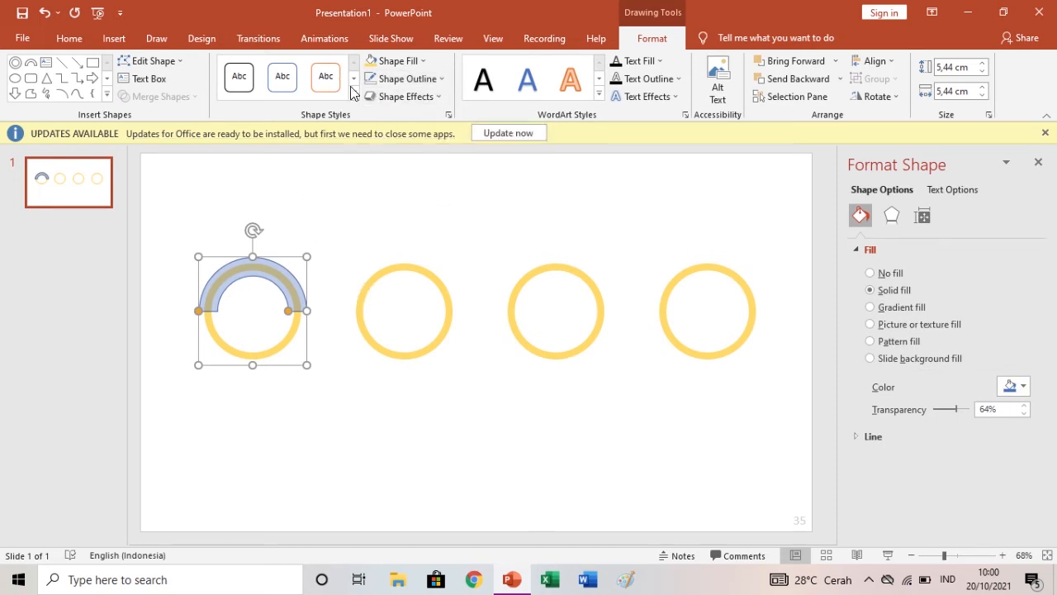
{"action": "left_click", "coordinate": [391, 75]}
{"action": "left_click", "coordinate": [372, 82]}
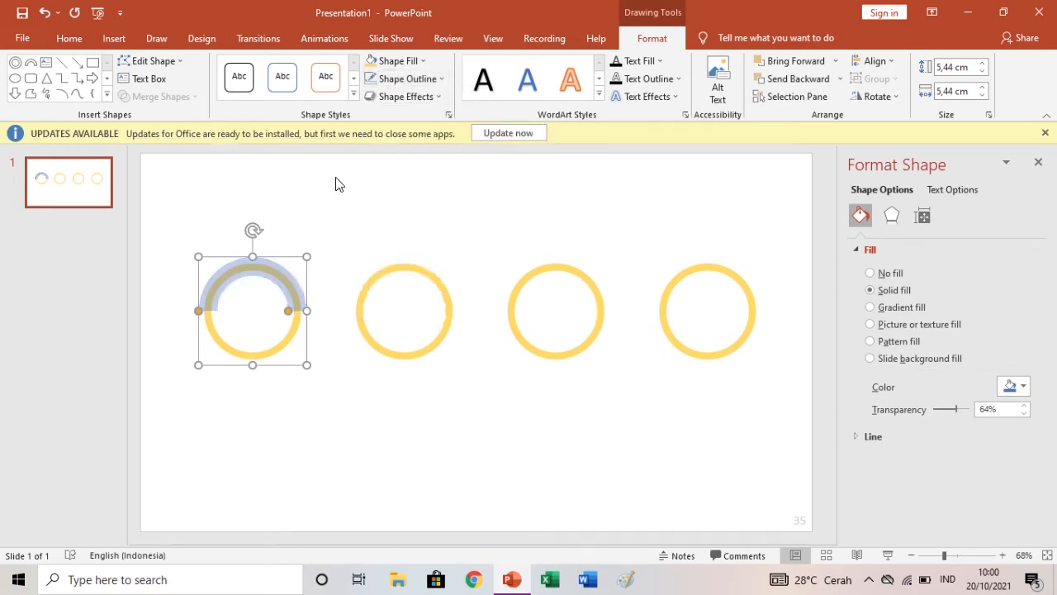
{"action": "left_click", "coordinate": [350, 212]}
Duplicate the first arc onto the second ring and shorten the copy to cover only the ring's upper-right quarter
{"action": "left_click", "coordinate": [293, 283]}
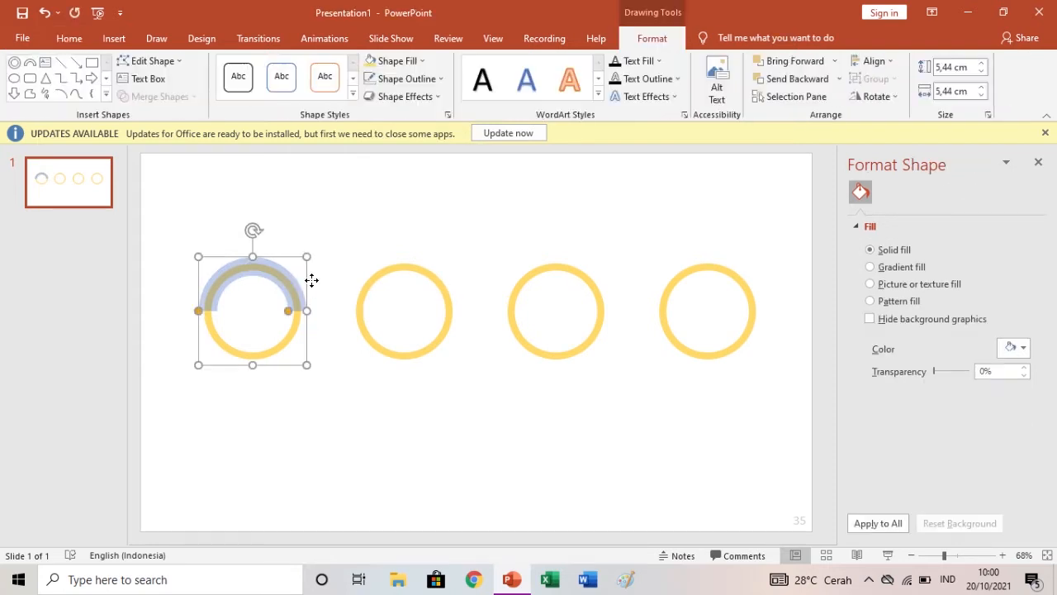
{"action": "left_click_drag", "start_coordinate": [302, 295], "coordinate": [447, 281]}
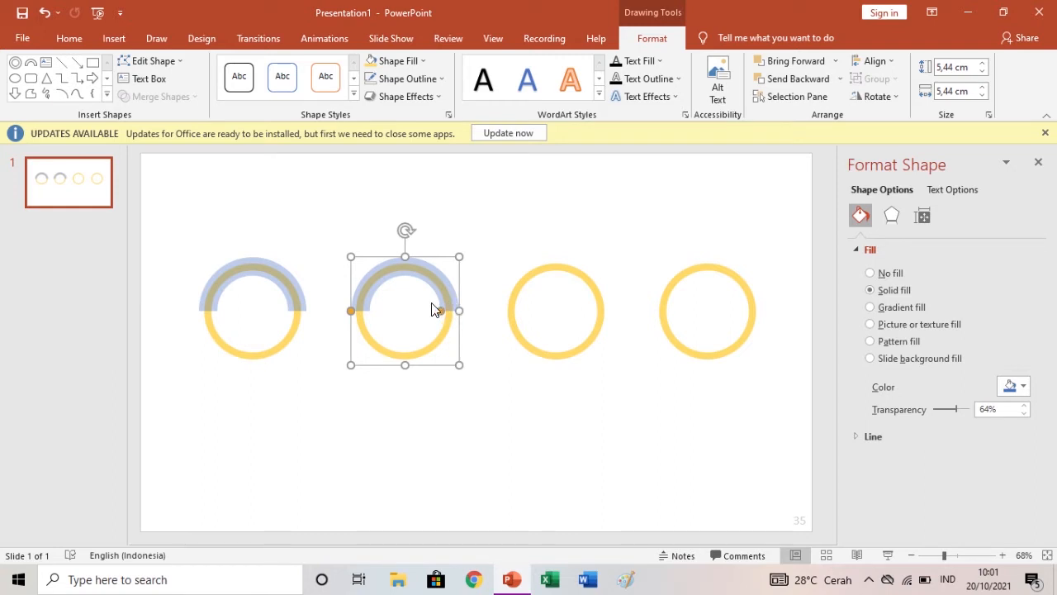
{"action": "left_click_drag", "start_coordinate": [351, 311], "coordinate": [381, 276]}
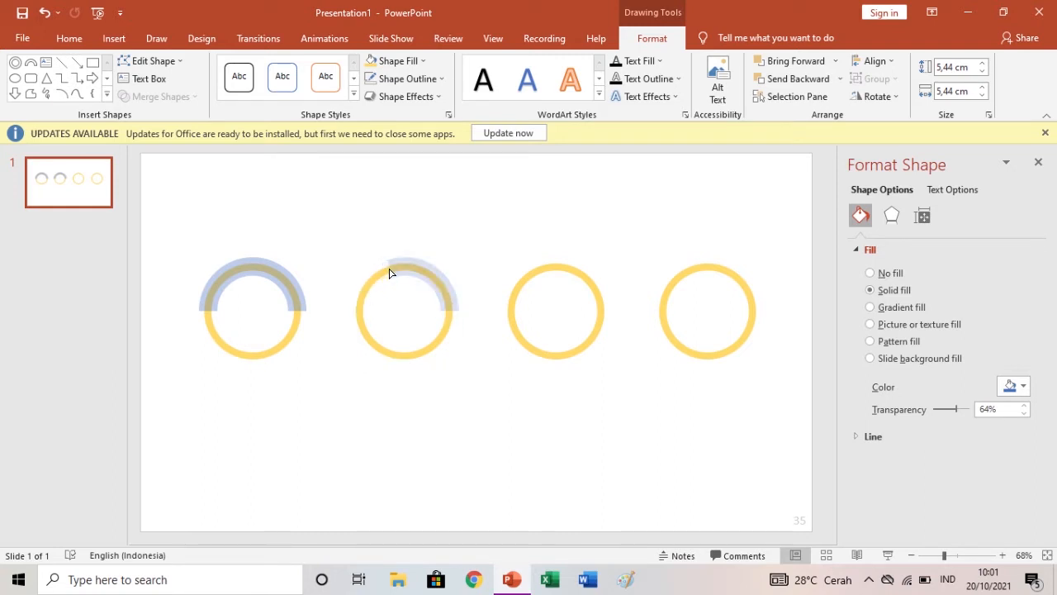
{"action": "left_click_drag", "start_coordinate": [391, 271], "coordinate": [406, 269]}
{"action": "left_click", "coordinate": [512, 242]}
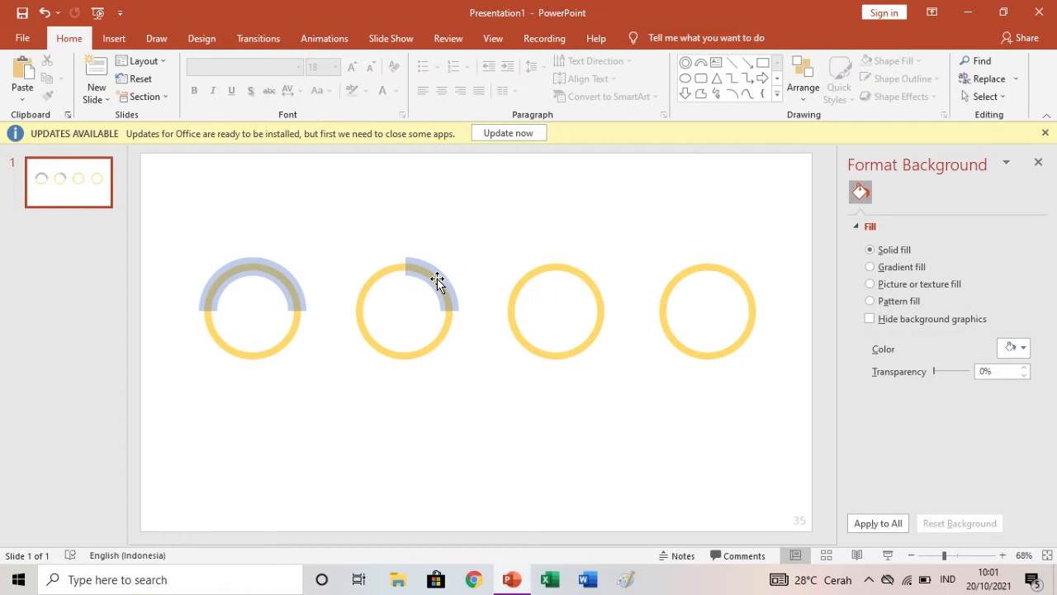
Duplicate the quarter arc onto the third ring and extend the copy counterclockwise to cover about three quarters of the ring
{"action": "left_click", "coordinate": [435, 277]}
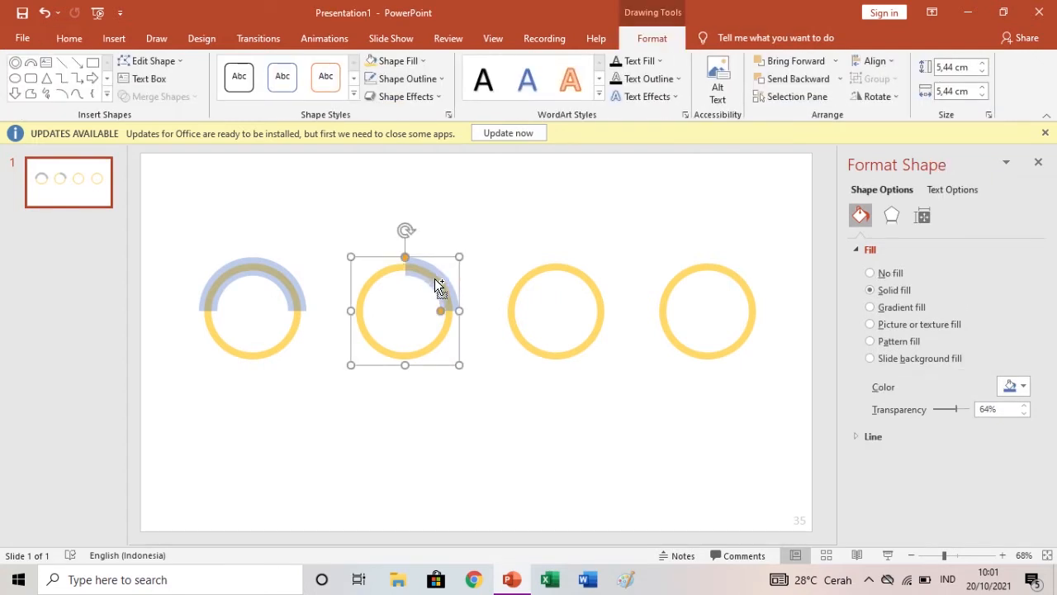
{"action": "left_click_drag", "start_coordinate": [437, 285], "coordinate": [590, 284]}
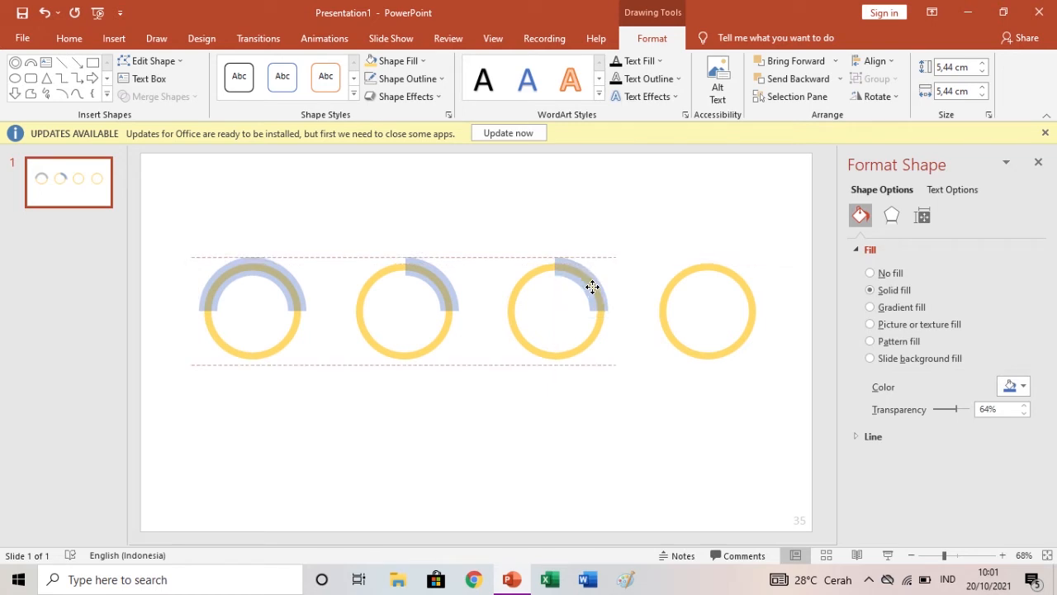
{"action": "left_click_drag", "start_coordinate": [595, 285], "coordinate": [542, 356]}
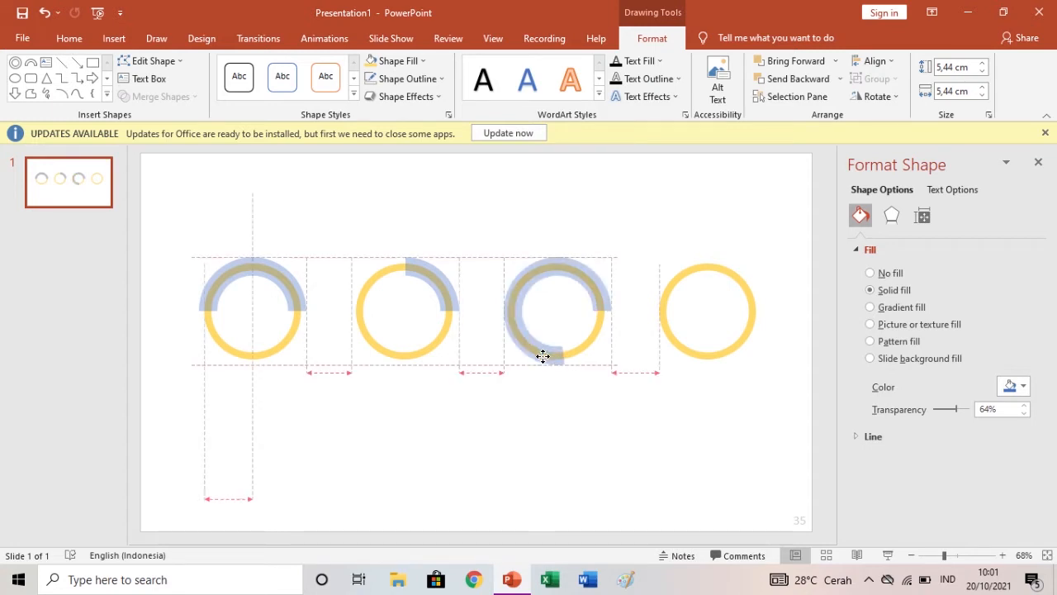
{"action": "left_click", "coordinate": [637, 262]}
{"action": "left_click", "coordinate": [590, 279]}
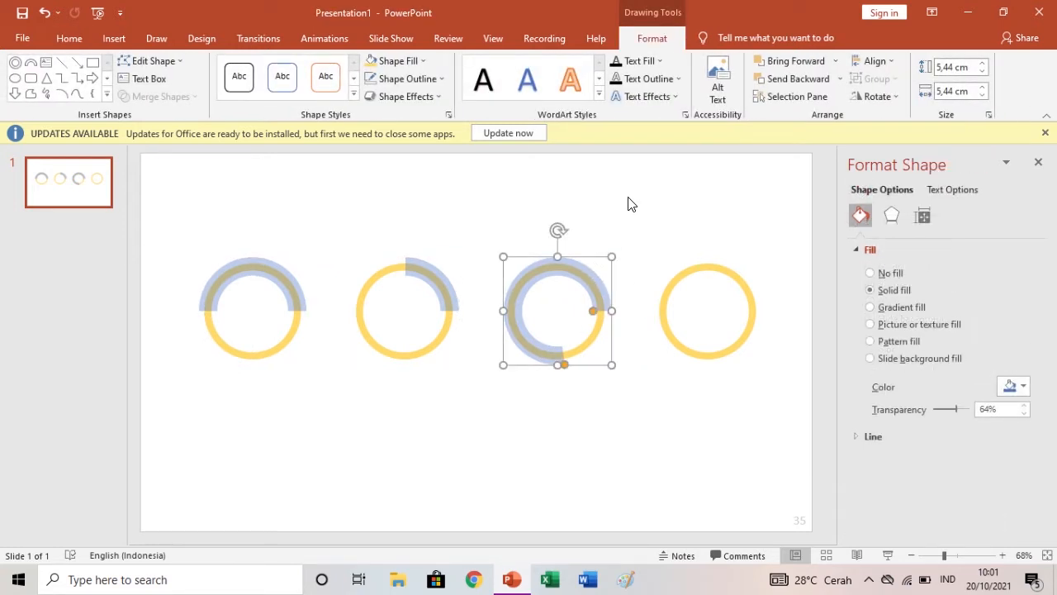
Nudge the three-quarter arc in small increments until it is centred over the third ring
{"action": "key", "text": "ctrl+z"}
{"action": "key", "text": "ctrl+Down"}
{"action": "key", "text": "ctrl+Left"}
{"action": "key", "text": "ctrl+Left"}
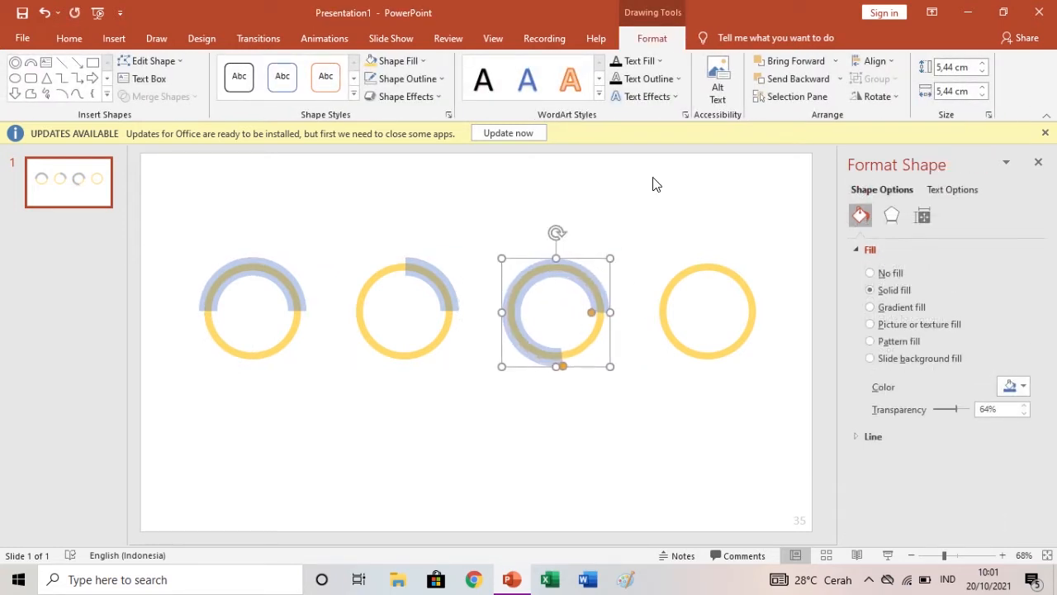
{"action": "key", "text": "ctrl+Up"}
{"action": "key", "text": "ctrl+Right"}
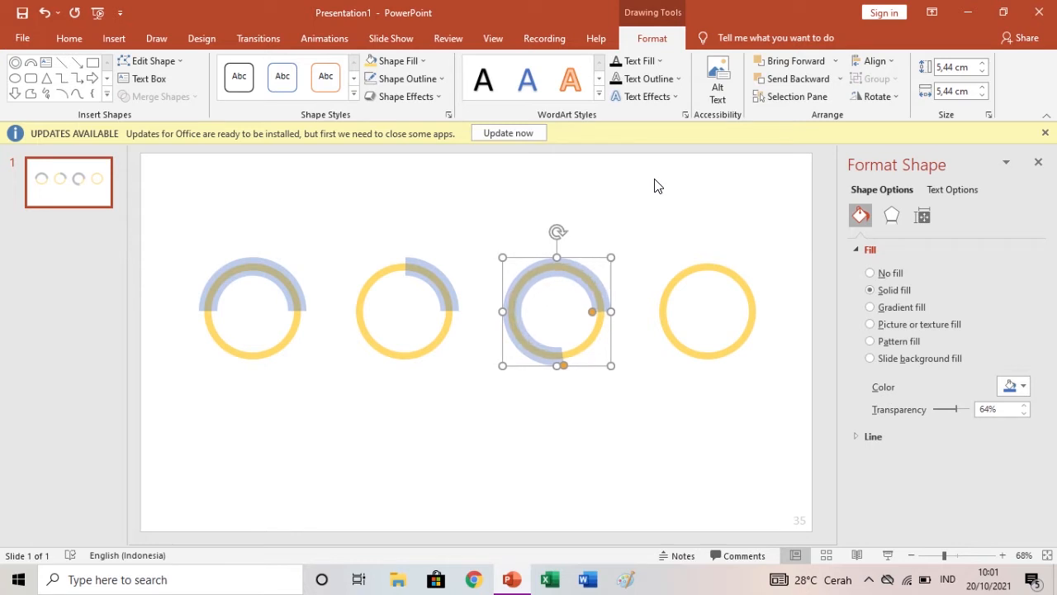
{"action": "key", "text": "ctrl+Left"}
{"action": "left_click", "coordinate": [665, 185]}
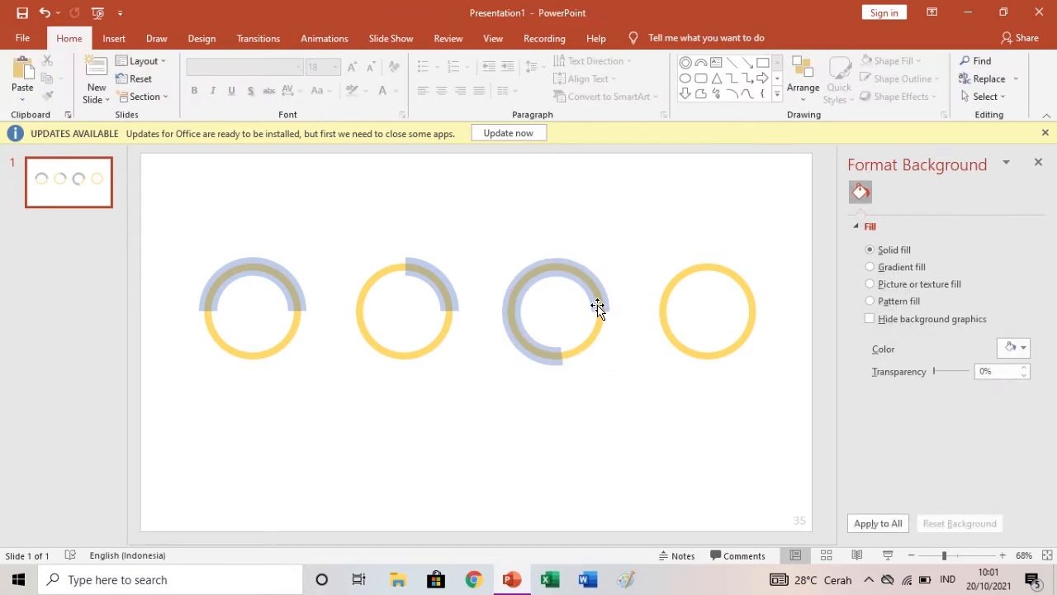
Fine-tune the lower end of the third ring's arc so it stops at the ring's lowest point
{"action": "left_click", "coordinate": [559, 365]}
{"action": "left_click_drag", "start_coordinate": [562, 370], "coordinate": [559, 368]}
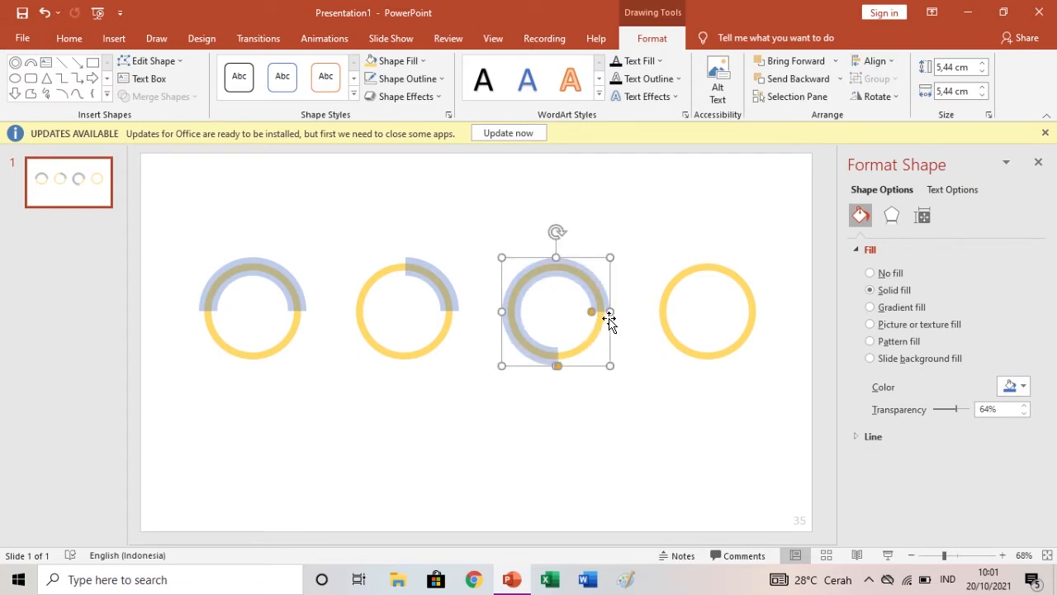
{"action": "left_click", "coordinate": [642, 265]}
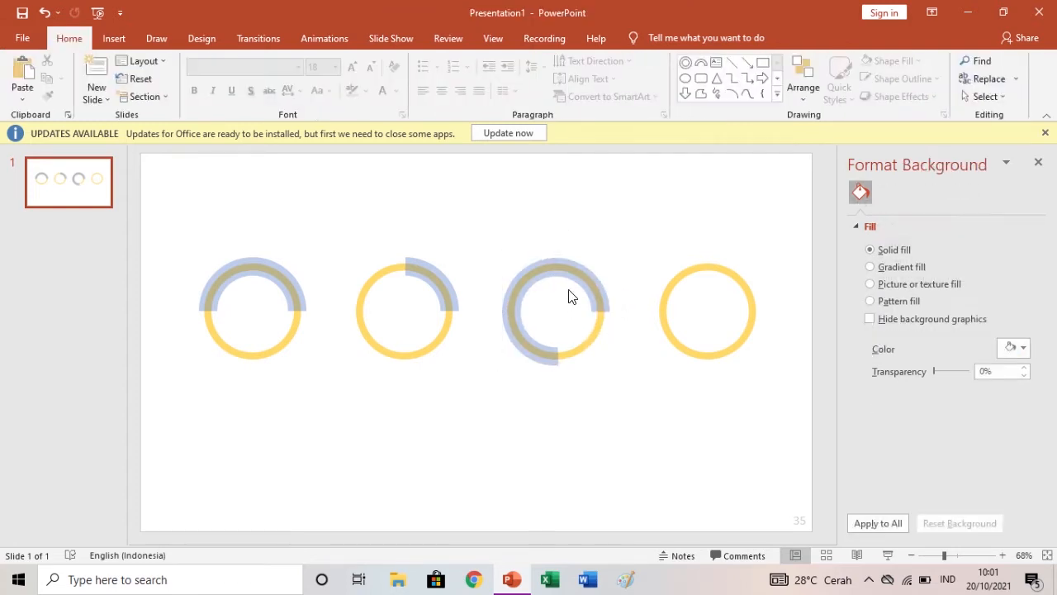
Duplicate the three-quarter arc onto the fourth ring and shorten the copy to a small segment on the ring's upper-right side
{"action": "left_click", "coordinate": [571, 265]}
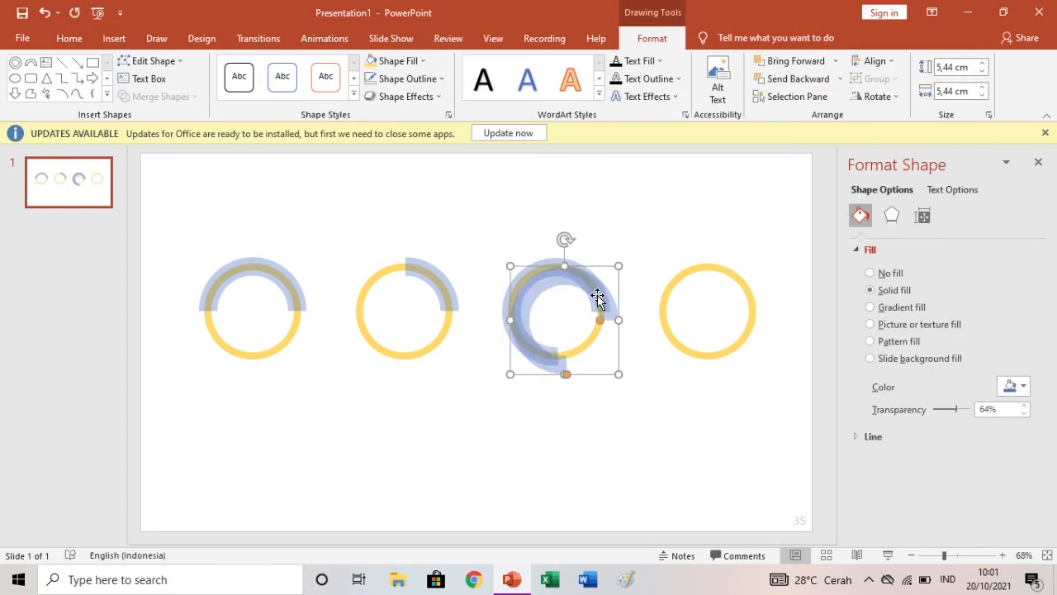
{"action": "left_click_drag", "start_coordinate": [607, 300], "coordinate": [748, 285]}
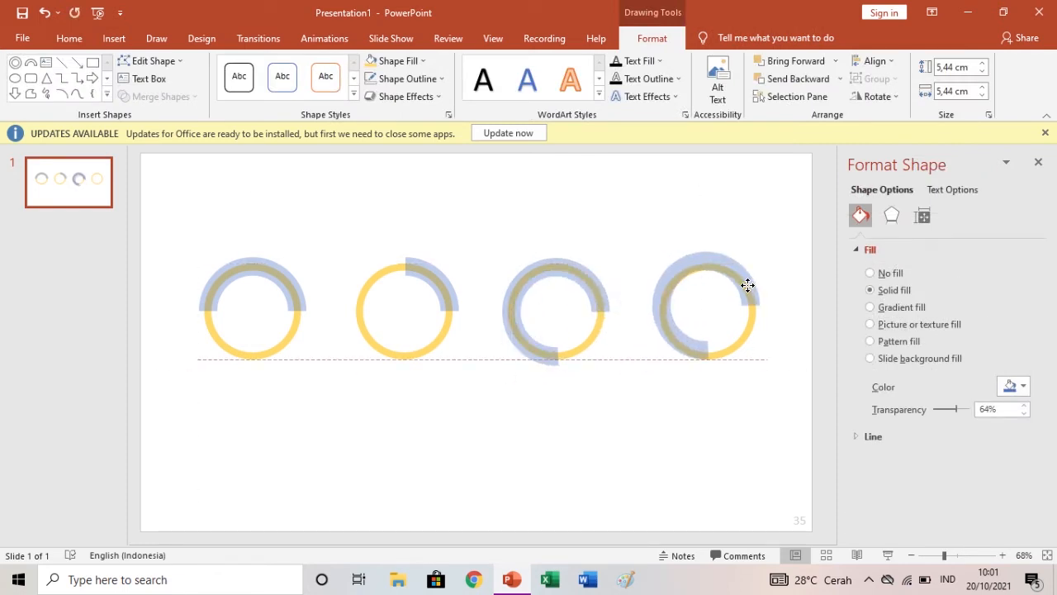
{"action": "left_click_drag", "start_coordinate": [747, 285], "coordinate": [725, 275]}
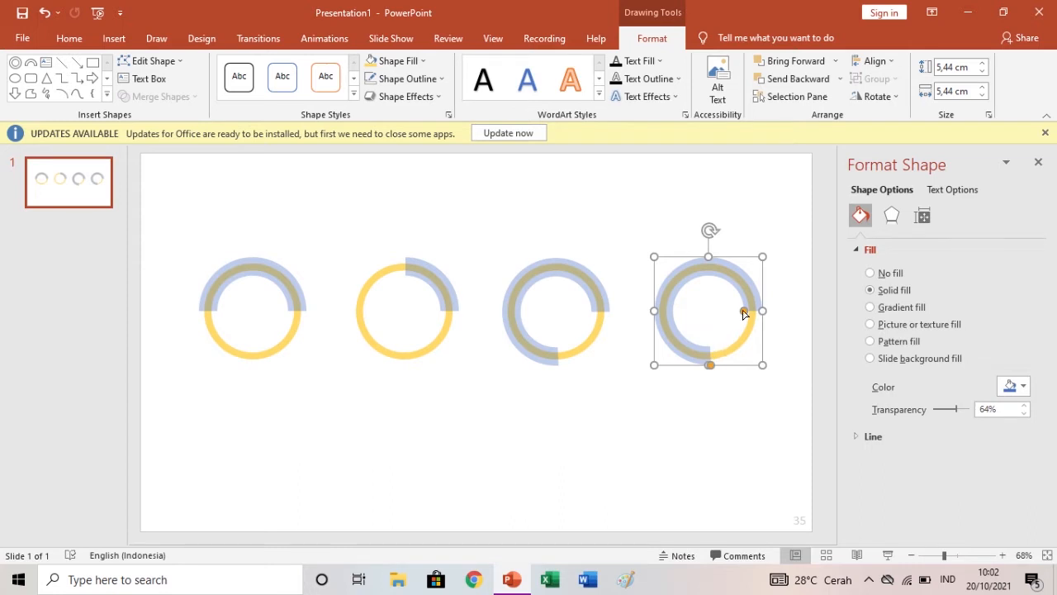
{"action": "left_click_drag", "start_coordinate": [714, 372], "coordinate": [730, 288]}
{"action": "left_click", "coordinate": [743, 310]}
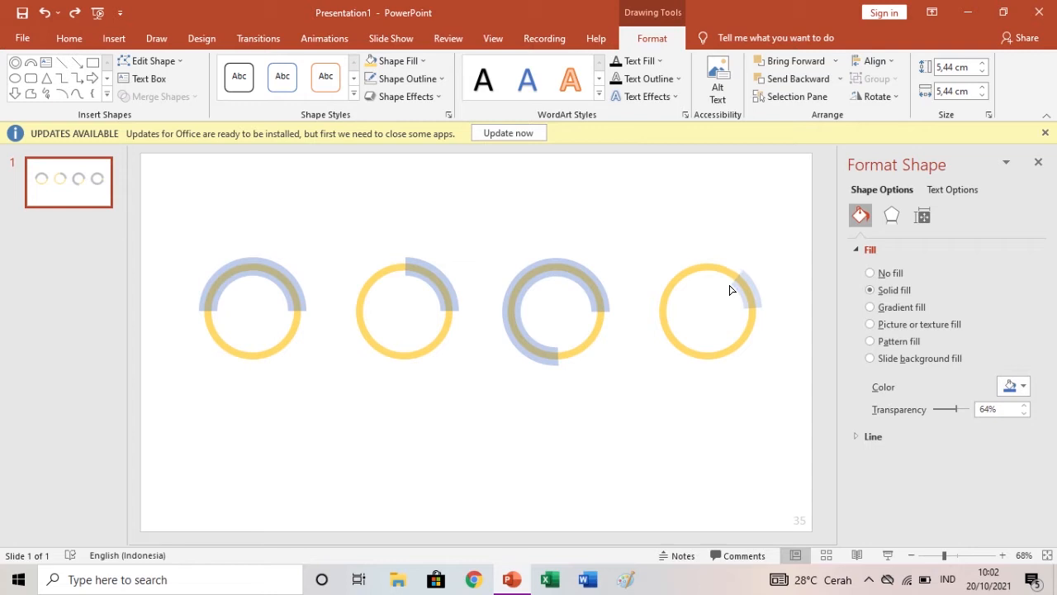
{"action": "left_click_drag", "start_coordinate": [730, 288], "coordinate": [733, 284]}
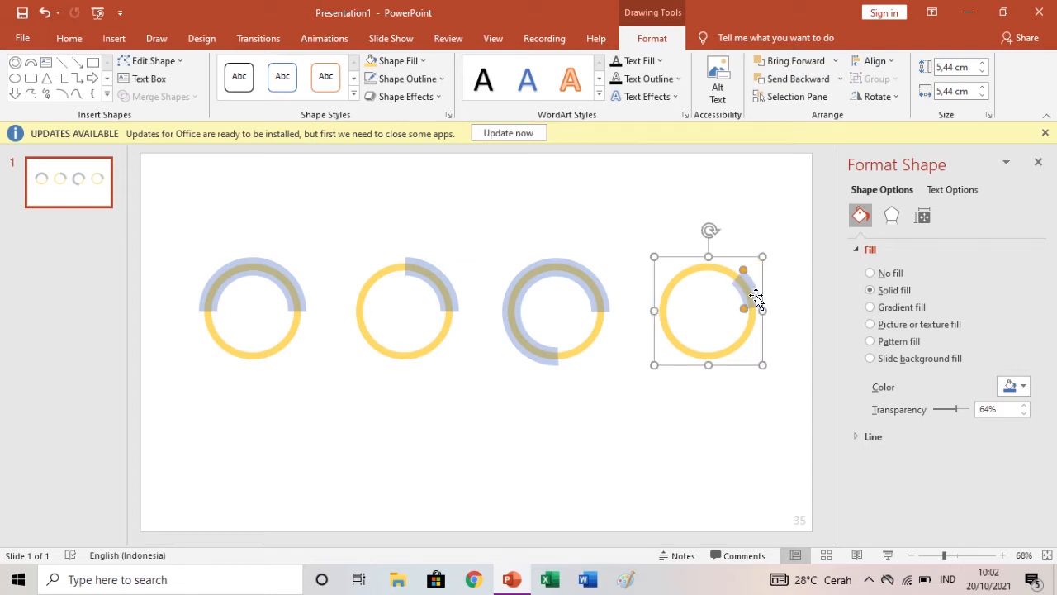
Set the rotation of the short arc on the fourth ring to 90°
{"action": "left_click", "coordinate": [922, 217]}
{"action": "left_click", "coordinate": [983, 308]}
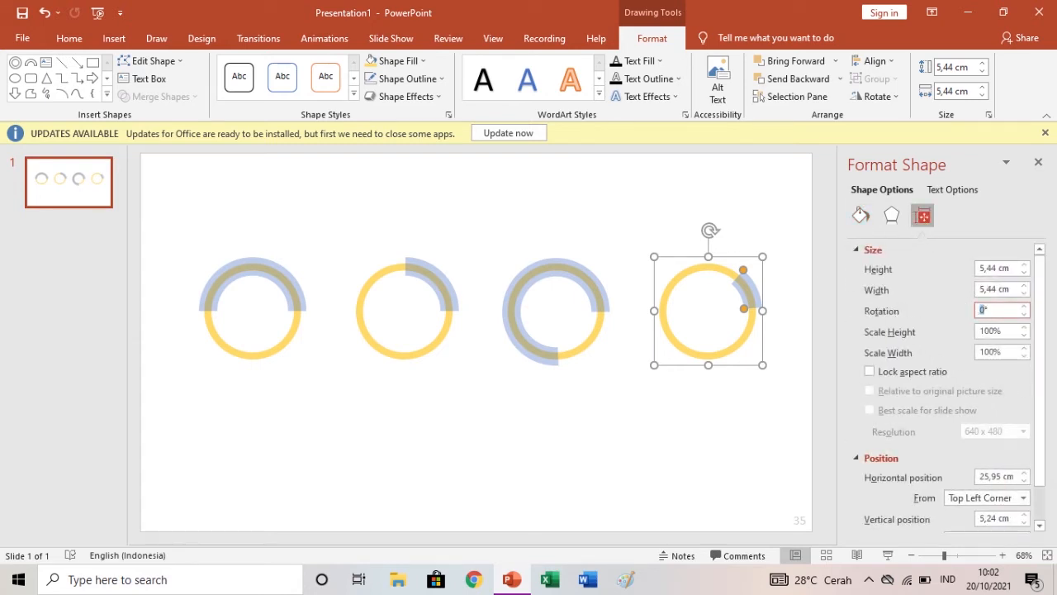
{"action": "type", "text": "0"}
{"action": "key", "text": "BackSpace"}
{"action": "key", "text": "Return"}
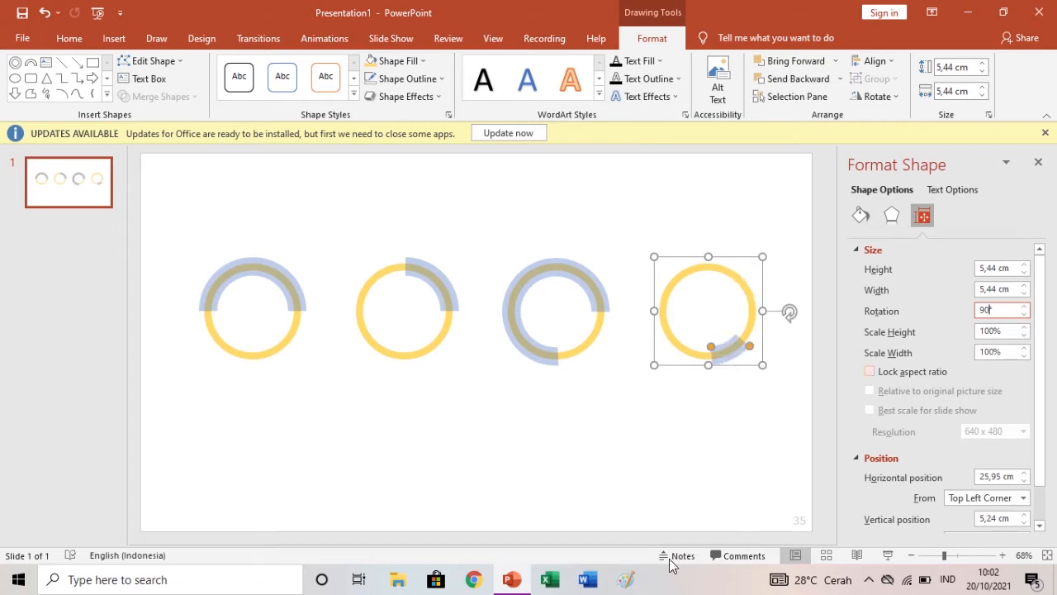
{"action": "left_click", "coordinate": [707, 489]}
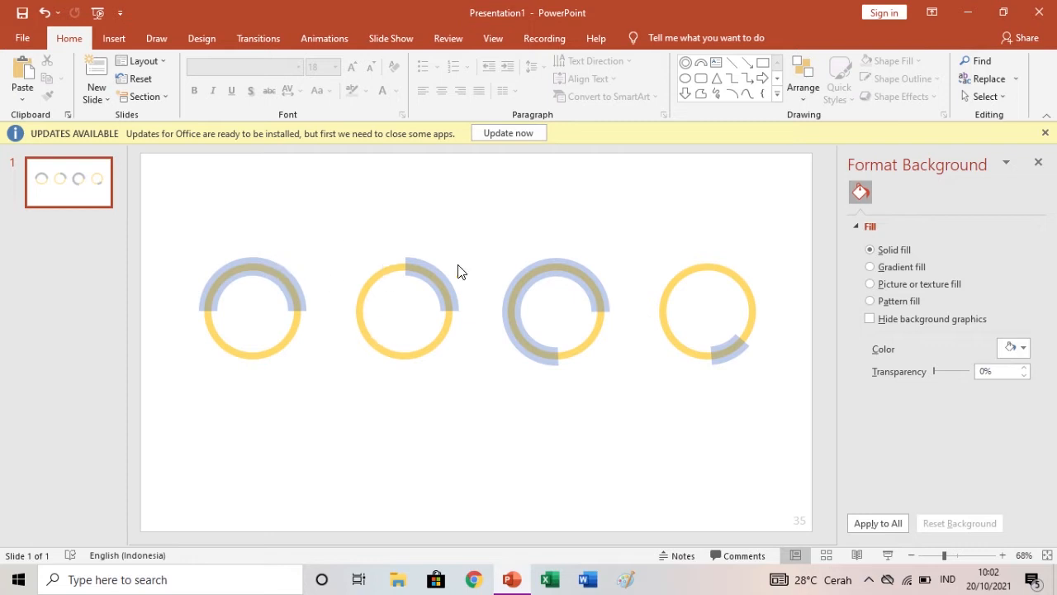
Set the fill transparency of all four blue arcs together to 0%
{"action": "left_click", "coordinate": [233, 279]}
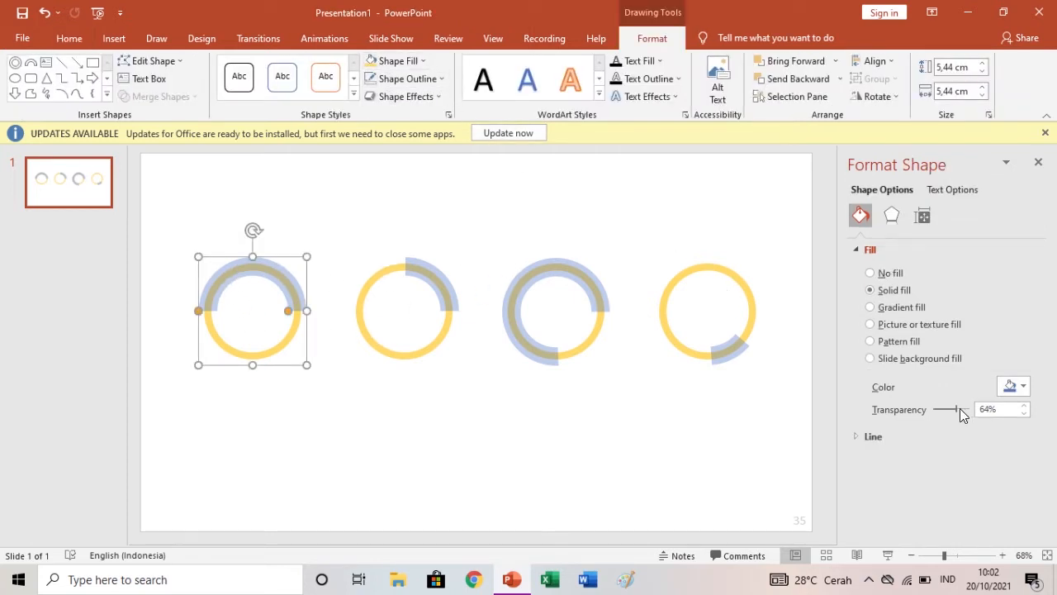
{"action": "left_click", "coordinate": [588, 275], "text": "shift"}
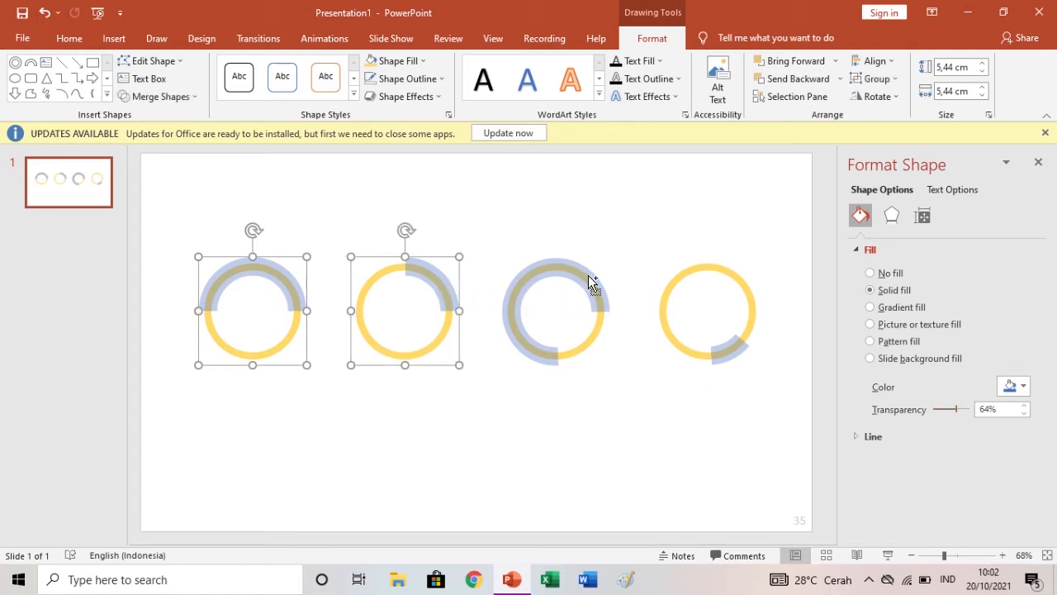
{"action": "left_click", "coordinate": [724, 345], "text": "shift"}
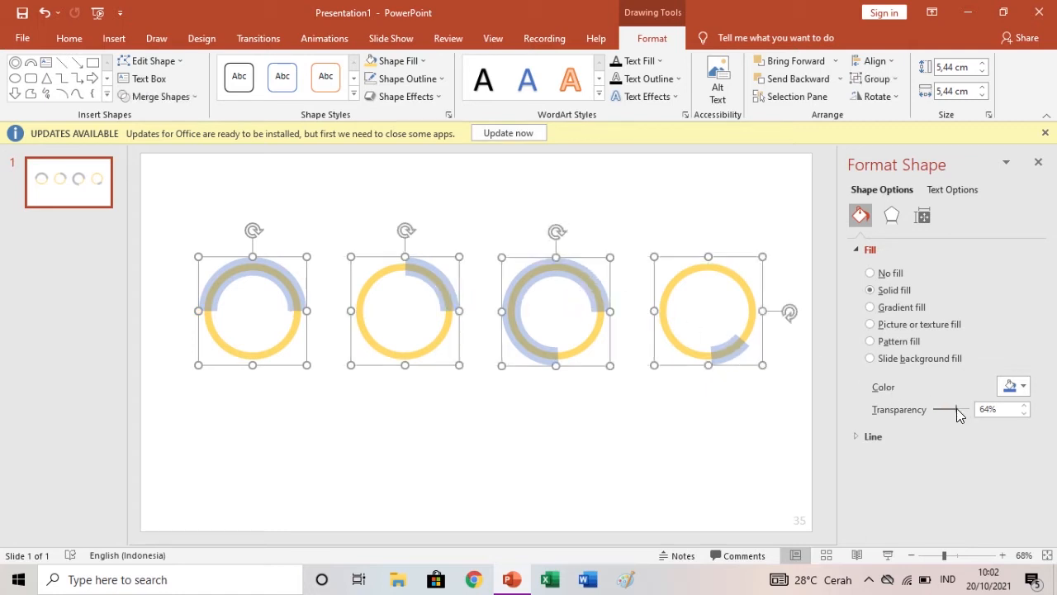
{"action": "left_click_drag", "start_coordinate": [957, 409], "coordinate": [934, 410]}
{"action": "left_click", "coordinate": [684, 419]}
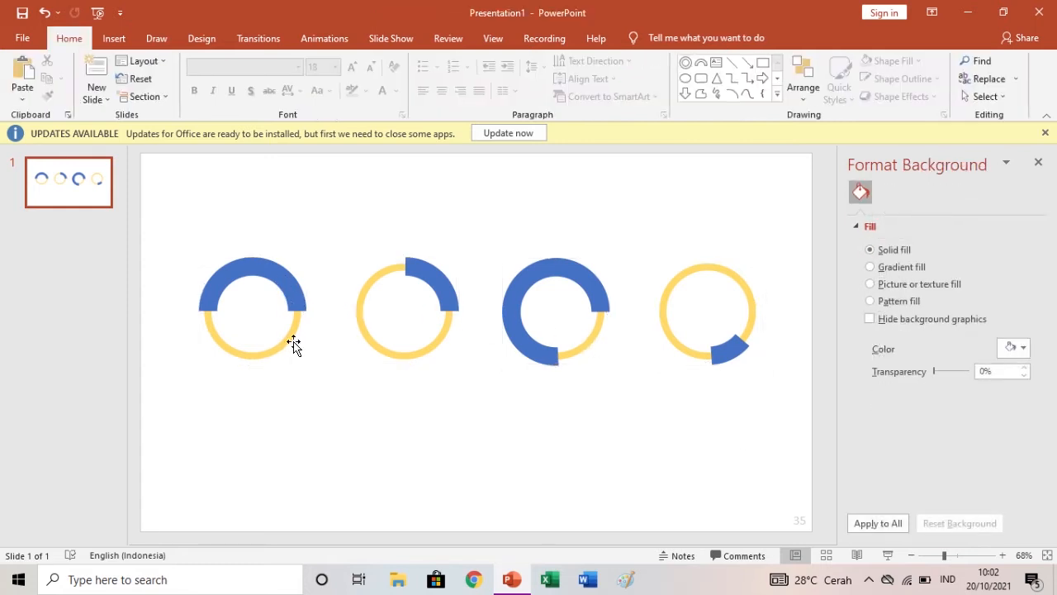
{"action": "left_click", "coordinate": [275, 270]}
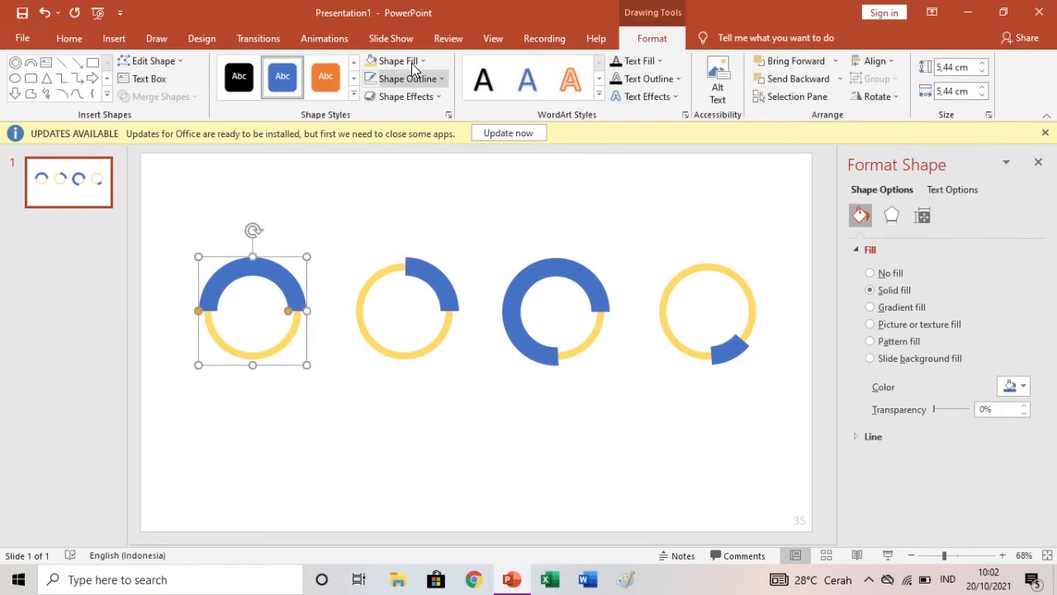
{"action": "left_click", "coordinate": [411, 78]}
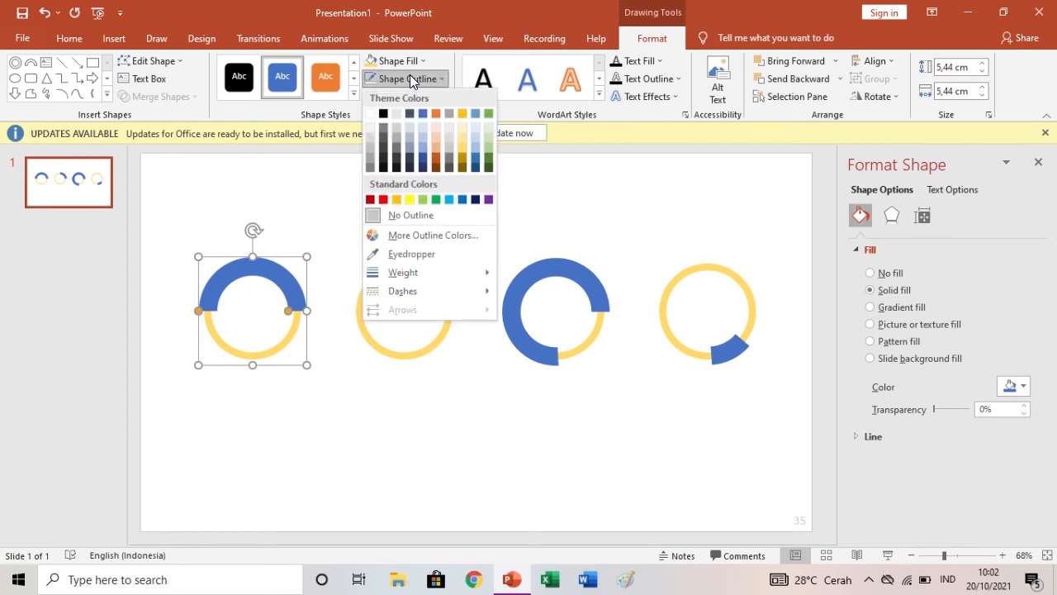
{"action": "left_click", "coordinate": [408, 62]}
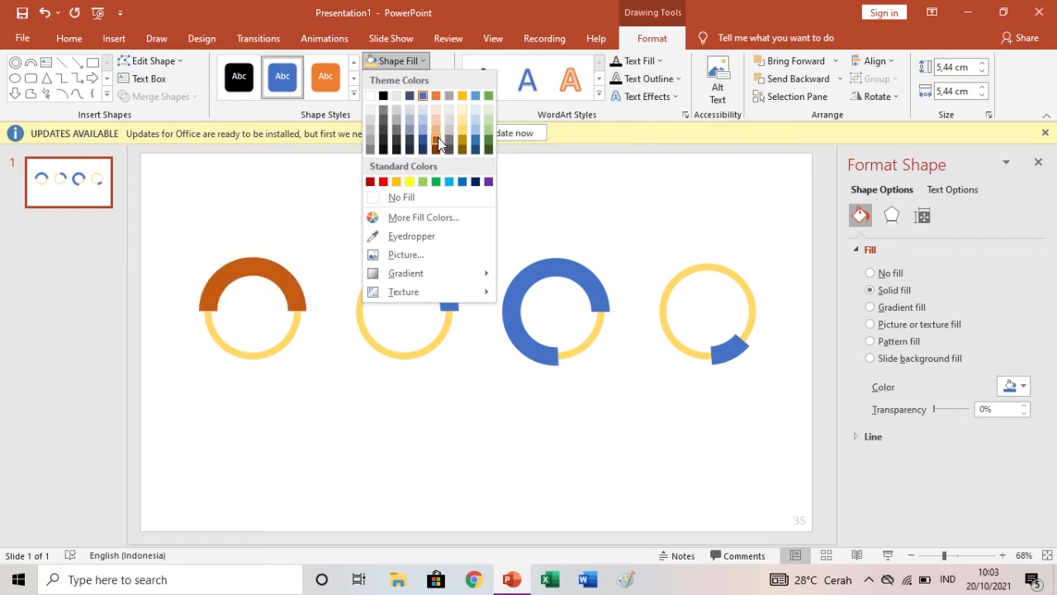
{"action": "left_click", "coordinate": [538, 193]}
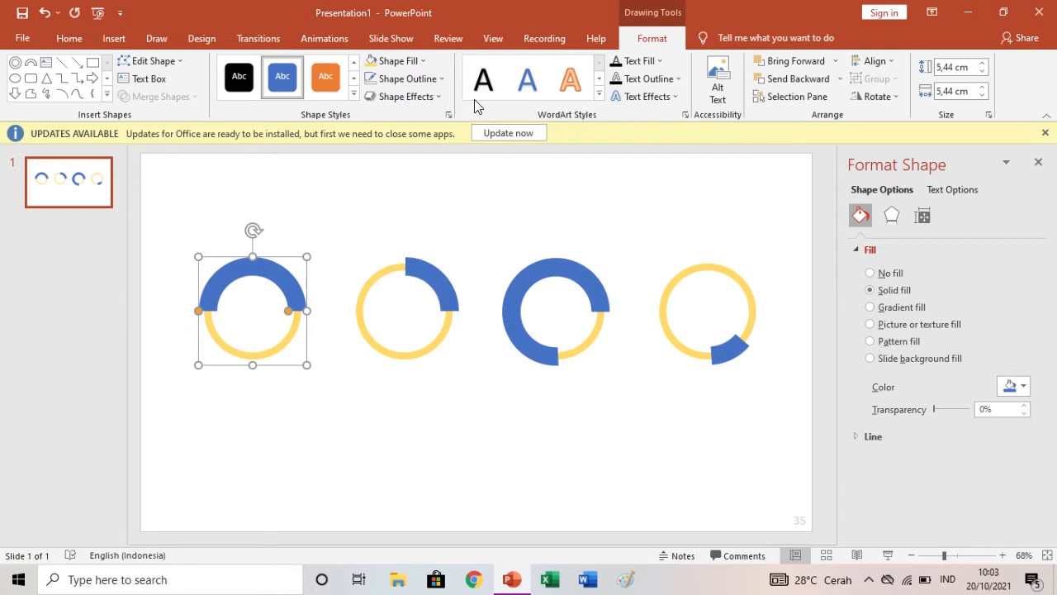
Open the icon library and look through its categories as far as Technology and electronics for icons that suit the rings
{"action": "left_click", "coordinate": [195, 34]}
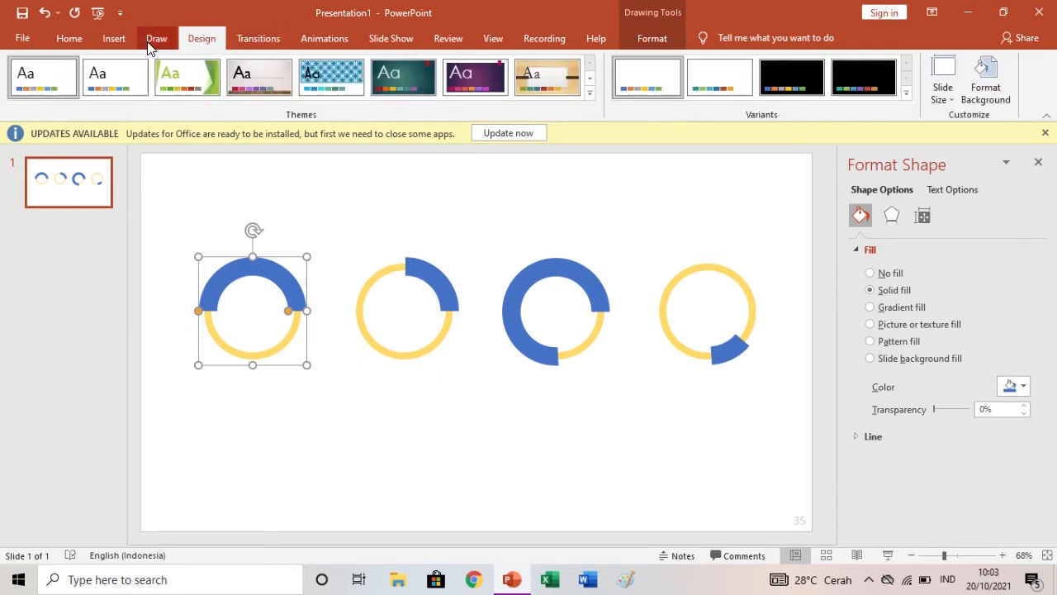
{"action": "left_click", "coordinate": [156, 39]}
{"action": "left_click", "coordinate": [114, 39]}
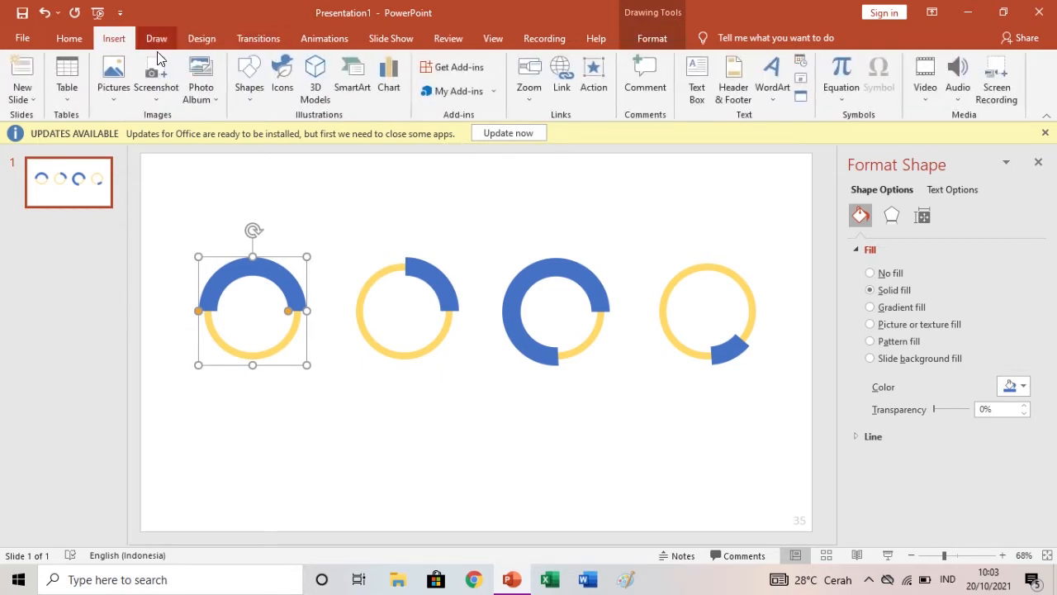
{"action": "left_click", "coordinate": [282, 83]}
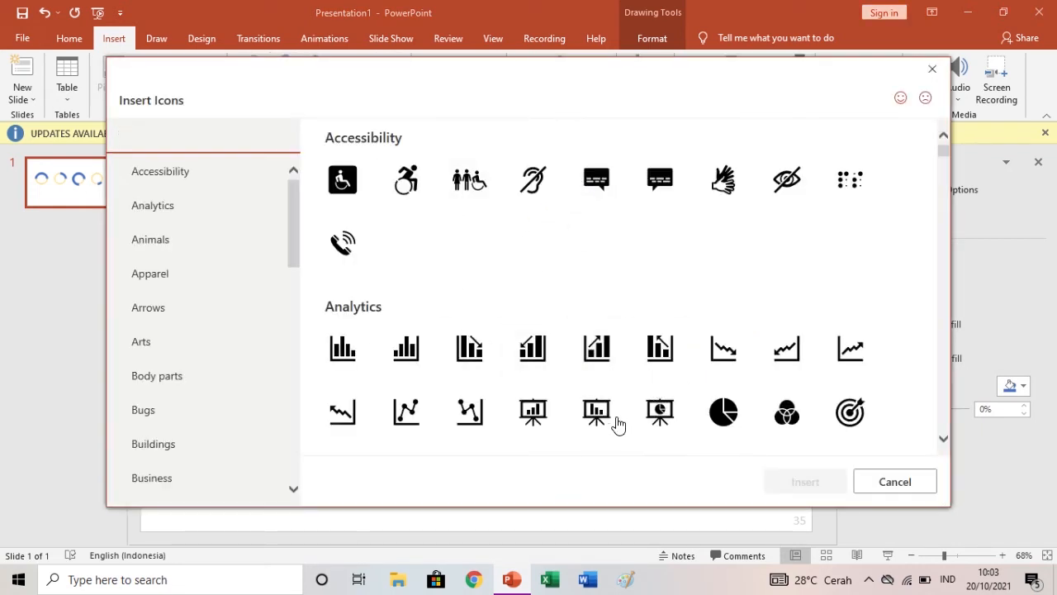
{"action": "scroll", "coordinate": [624, 405], "scroll_direction": "down", "scroll_amount": 10}
{"action": "scroll", "coordinate": [646, 407], "scroll_direction": "down", "scroll_amount": 15}
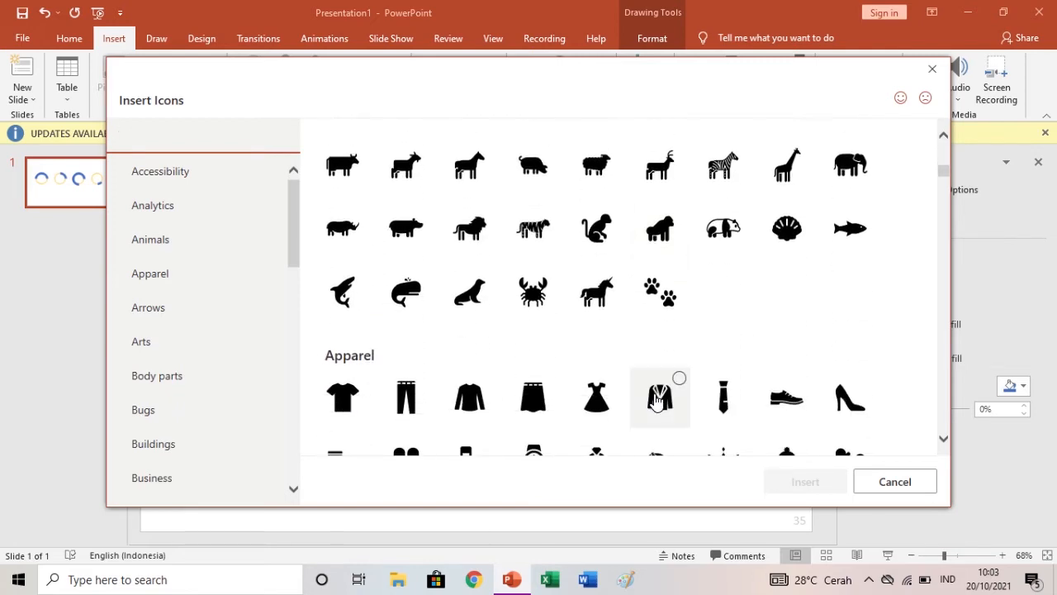
{"action": "scroll", "coordinate": [627, 402], "scroll_direction": "down", "scroll_amount": 15}
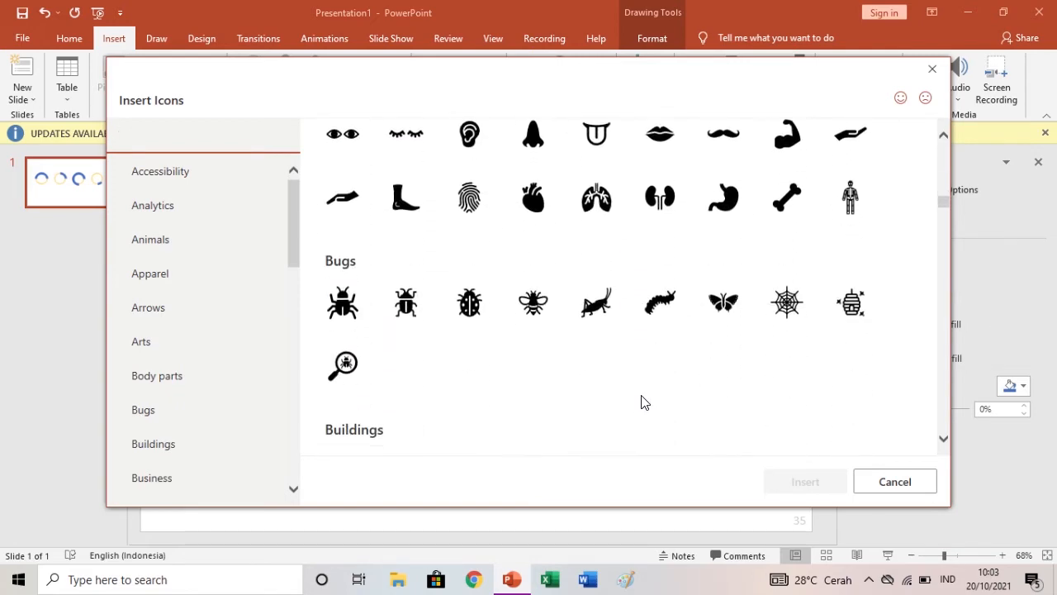
{"action": "scroll", "coordinate": [646, 402], "scroll_direction": "down", "scroll_amount": 5}
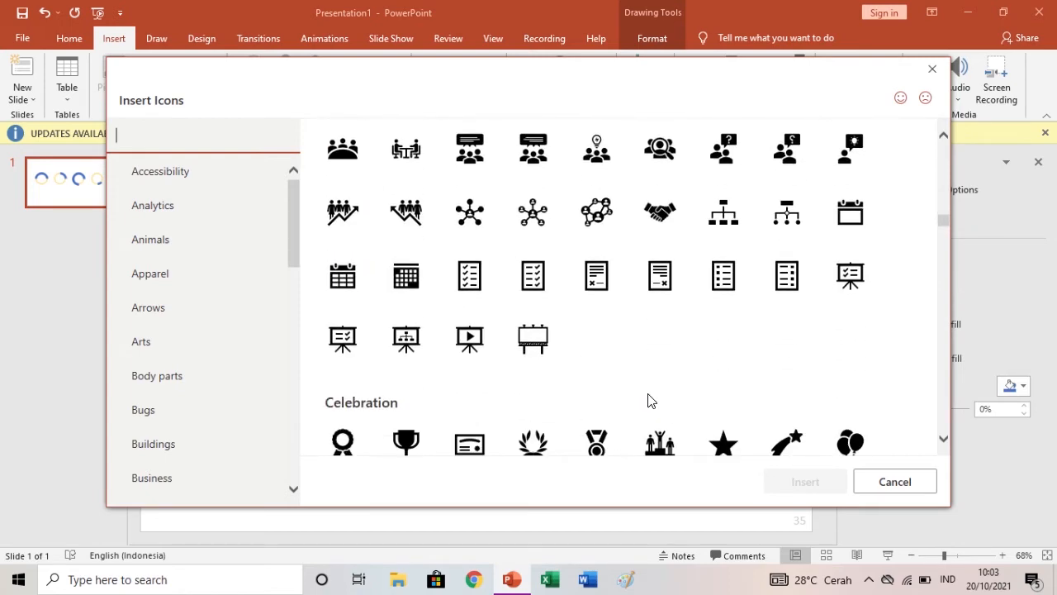
{"action": "scroll", "coordinate": [496, 364], "scroll_direction": "down", "scroll_amount": 15}
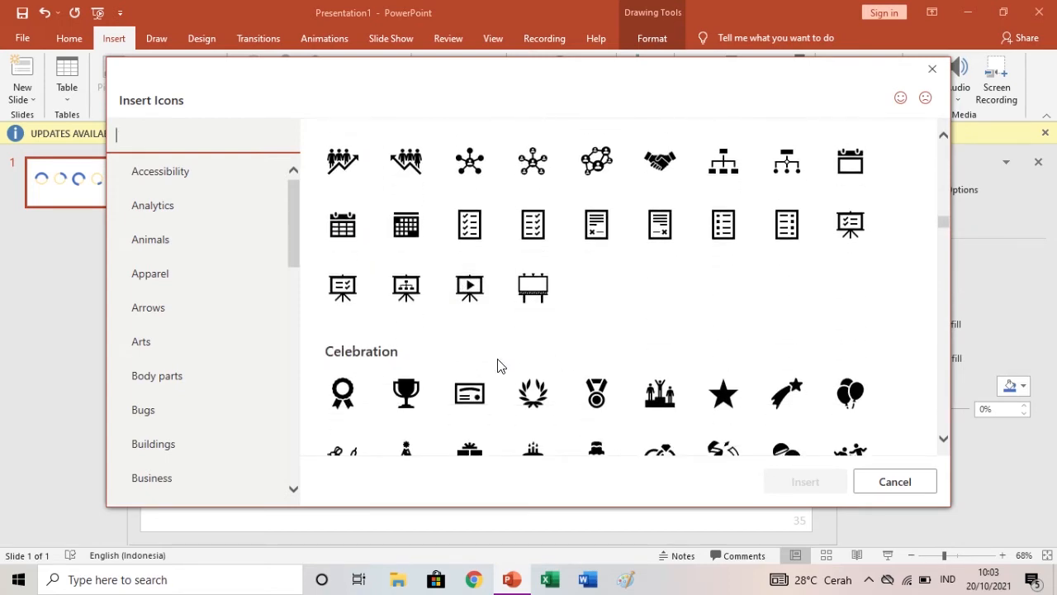
{"action": "scroll", "coordinate": [525, 373], "scroll_direction": "down", "scroll_amount": 1}
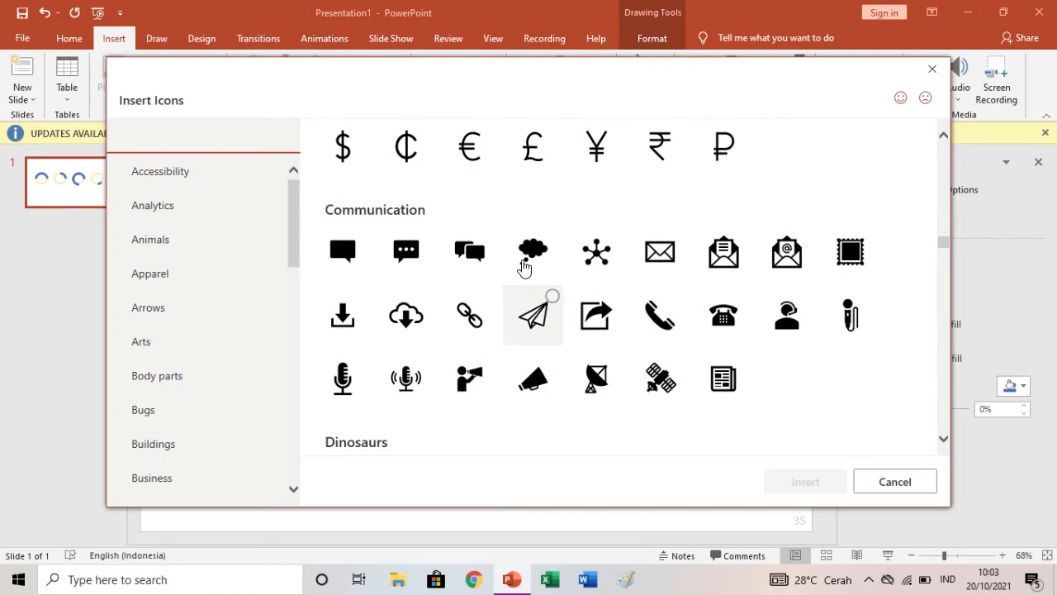
{"action": "scroll", "coordinate": [562, 318], "scroll_direction": "down", "scroll_amount": 6}
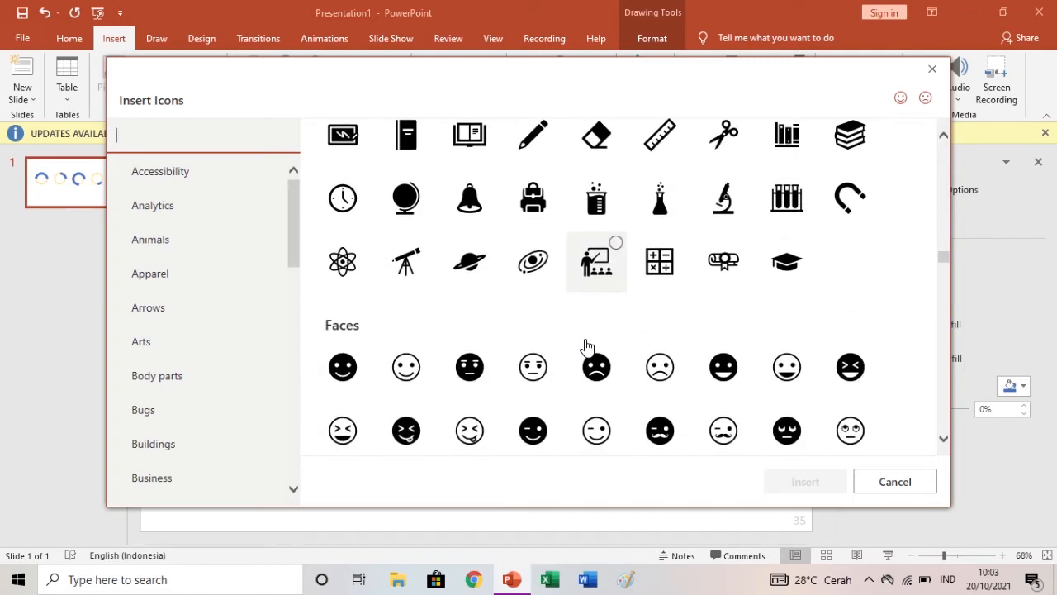
{"action": "scroll", "coordinate": [587, 345], "scroll_direction": "down", "scroll_amount": 15}
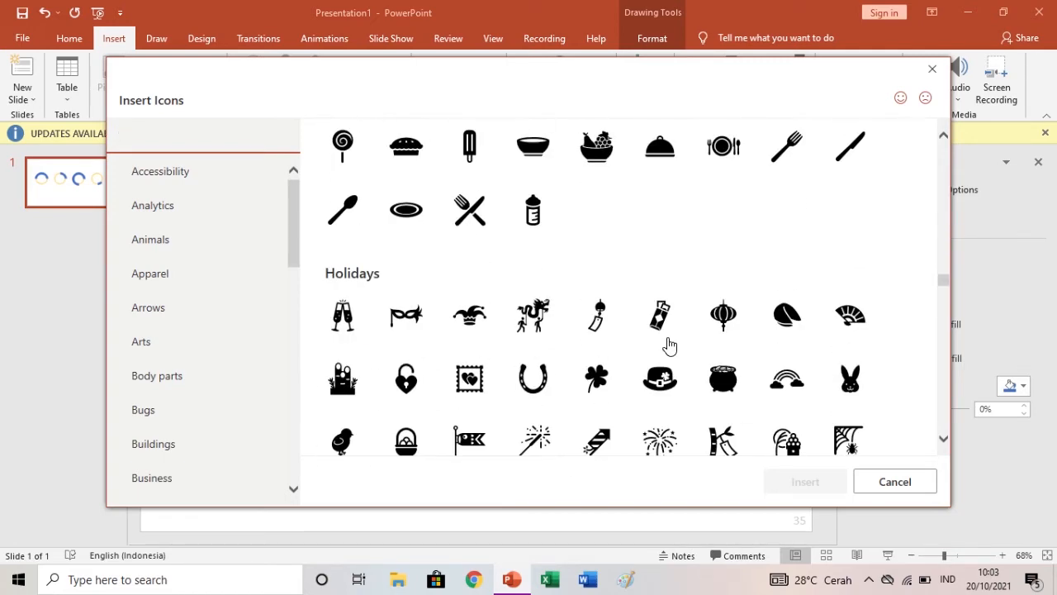
{"action": "scroll", "coordinate": [878, 335], "scroll_direction": "down", "scroll_amount": 10}
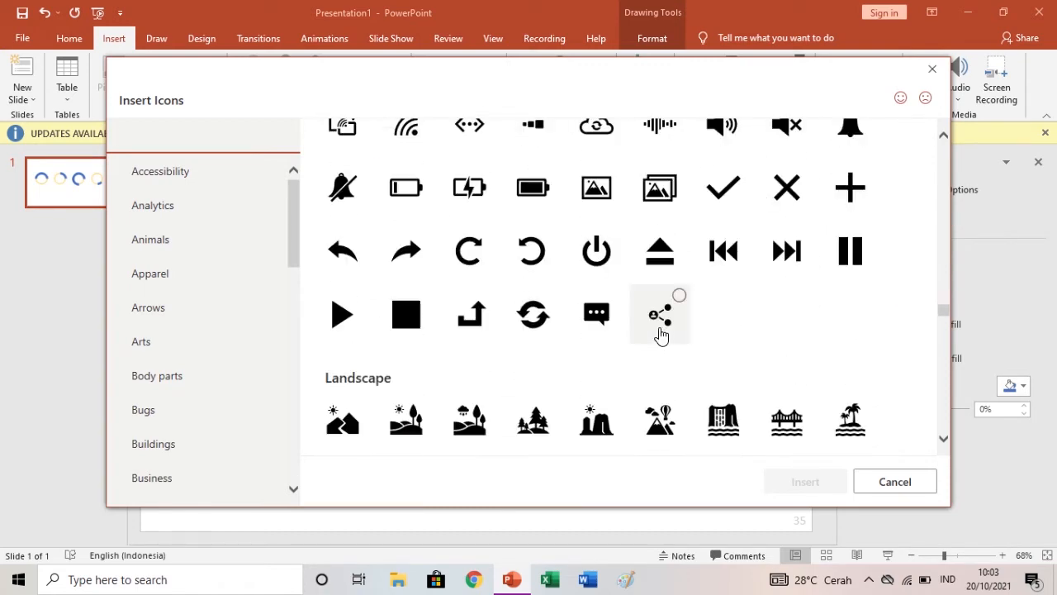
{"action": "scroll", "coordinate": [682, 339], "scroll_direction": "down", "scroll_amount": 10}
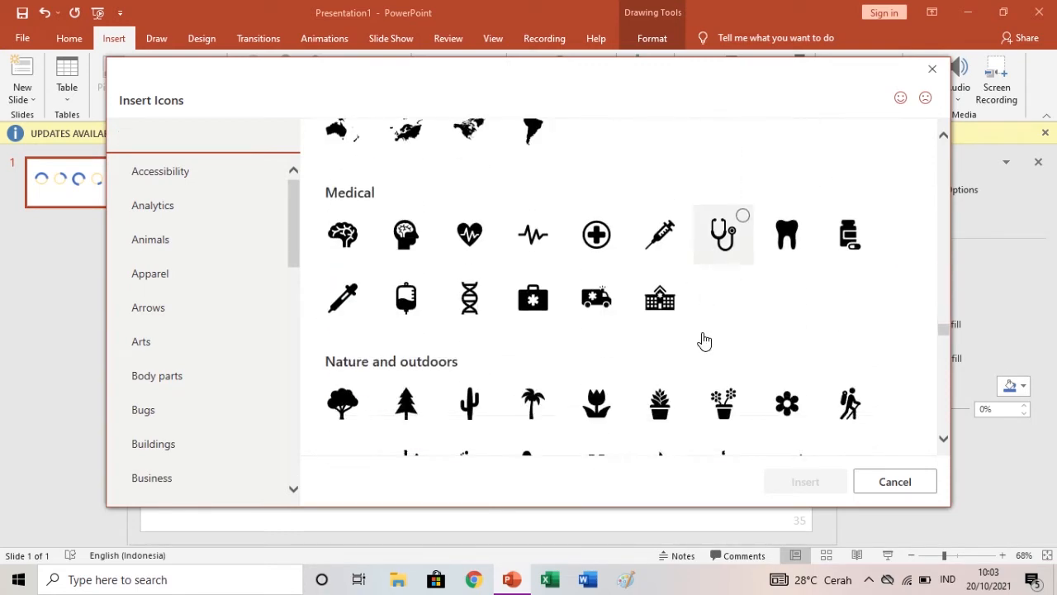
{"action": "scroll", "coordinate": [703, 339], "scroll_direction": "down", "scroll_amount": 8}
{"action": "scroll", "coordinate": [694, 336], "scroll_direction": "down", "scroll_amount": 5}
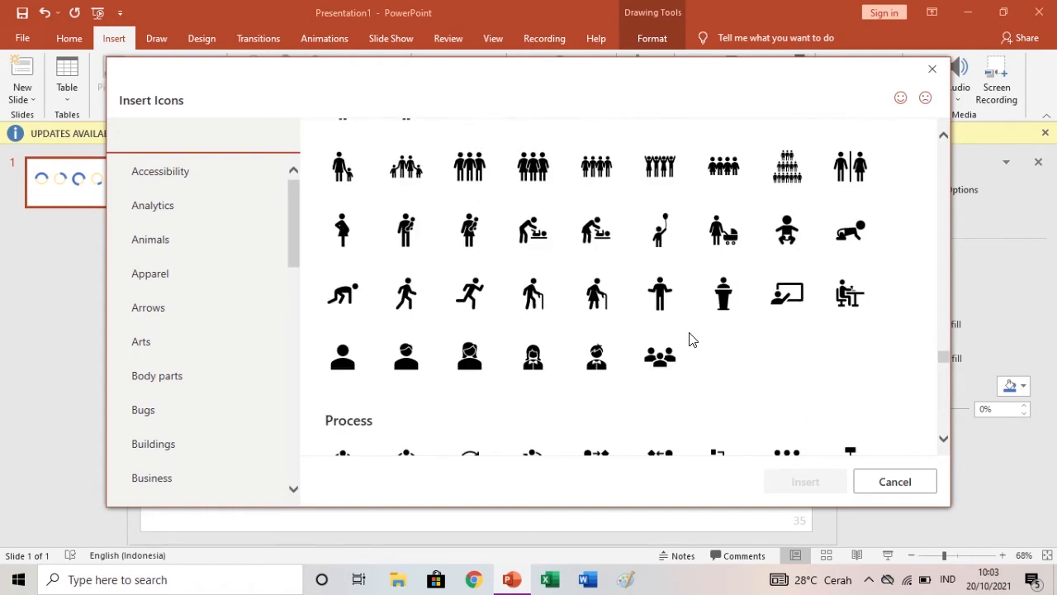
{"action": "scroll", "coordinate": [694, 334], "scroll_direction": "down", "scroll_amount": 4}
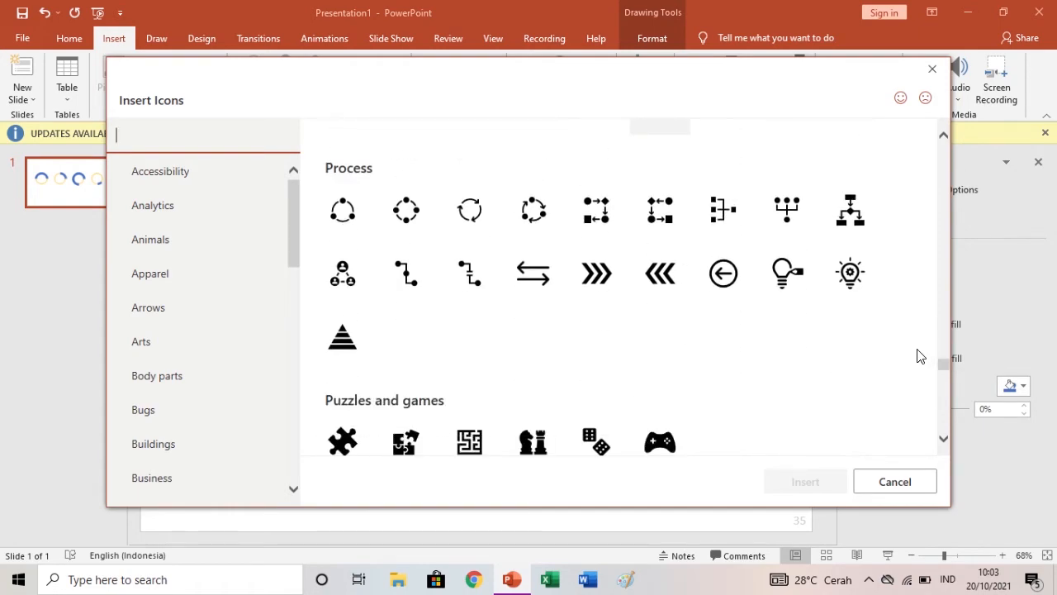
{"action": "left_click_drag", "start_coordinate": [943, 362], "coordinate": [929, 408]}
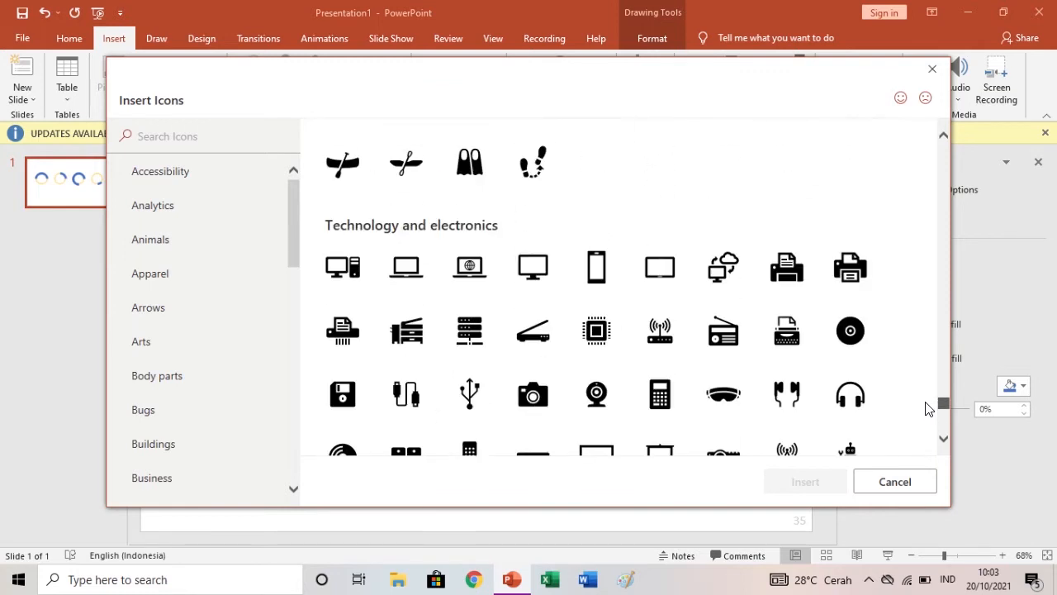
{"action": "scroll", "coordinate": [677, 342], "scroll_direction": "down", "scroll_amount": 2}
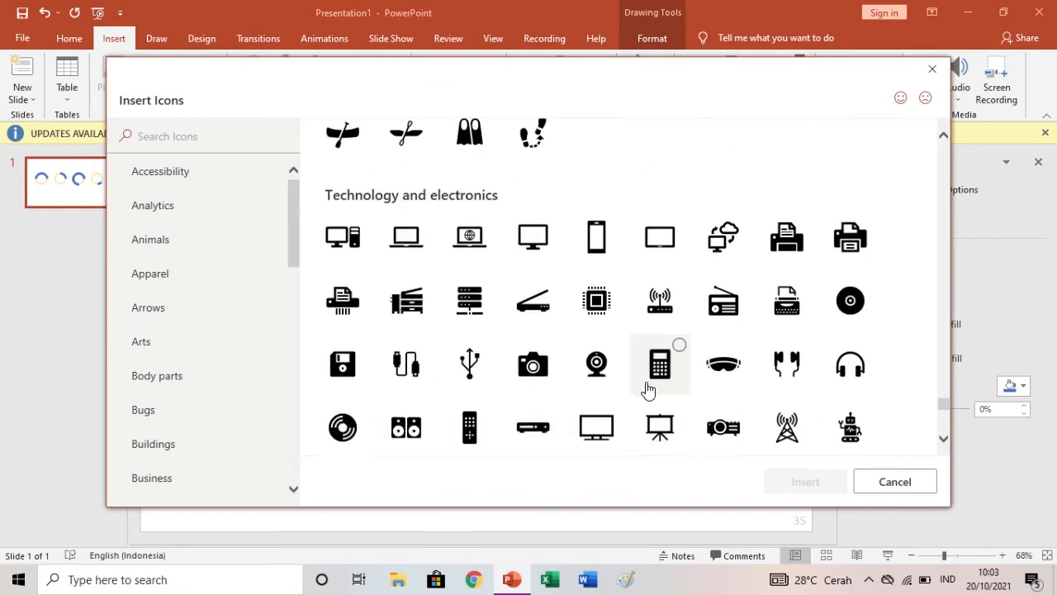
Insert four Technology and electronics icons together: the USB symbol, the smartphone, the desktop monitor and the radio tower
{"action": "left_click", "coordinate": [675, 276]}
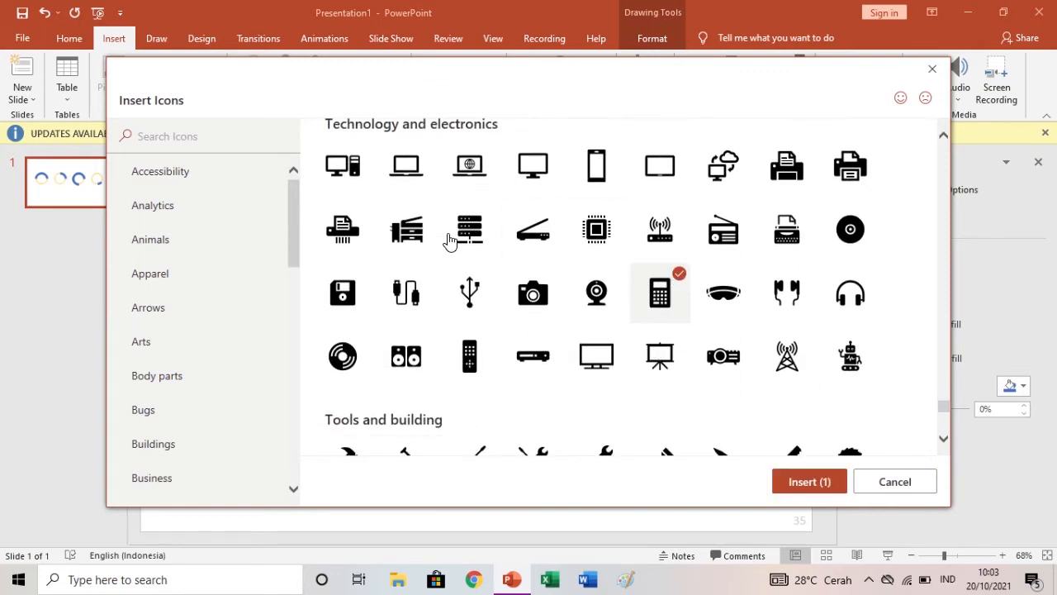
{"action": "left_click", "coordinate": [488, 274]}
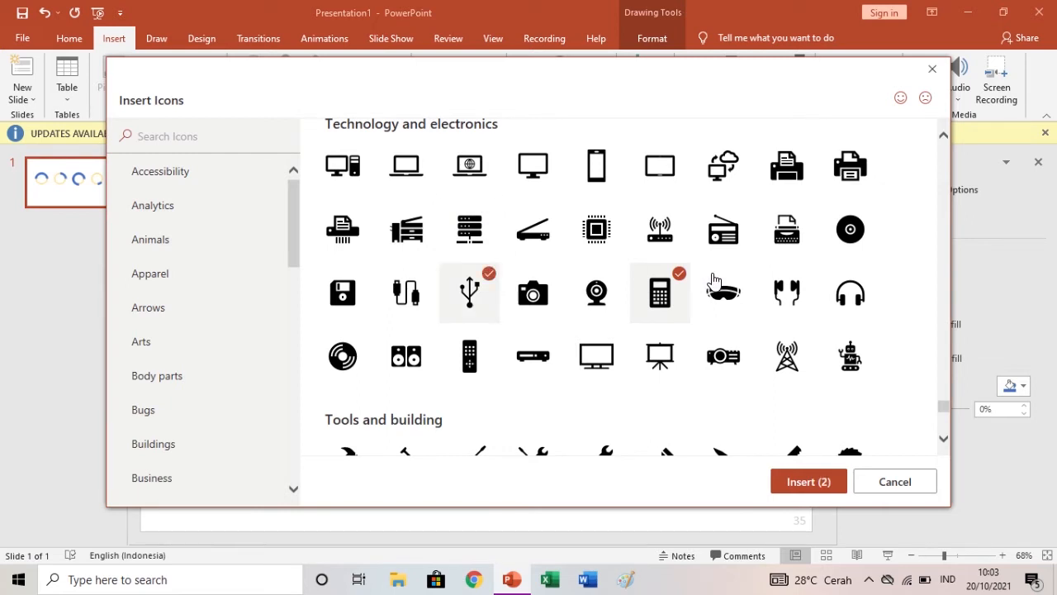
{"action": "left_click", "coordinate": [679, 275]}
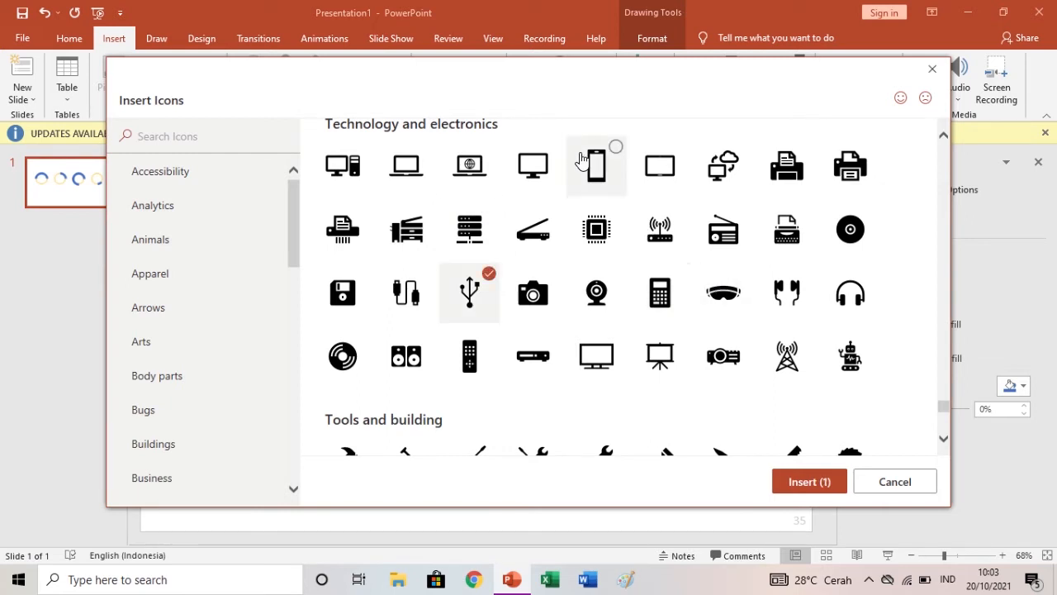
{"action": "left_click", "coordinate": [610, 162]}
{"action": "left_click", "coordinate": [541, 161]}
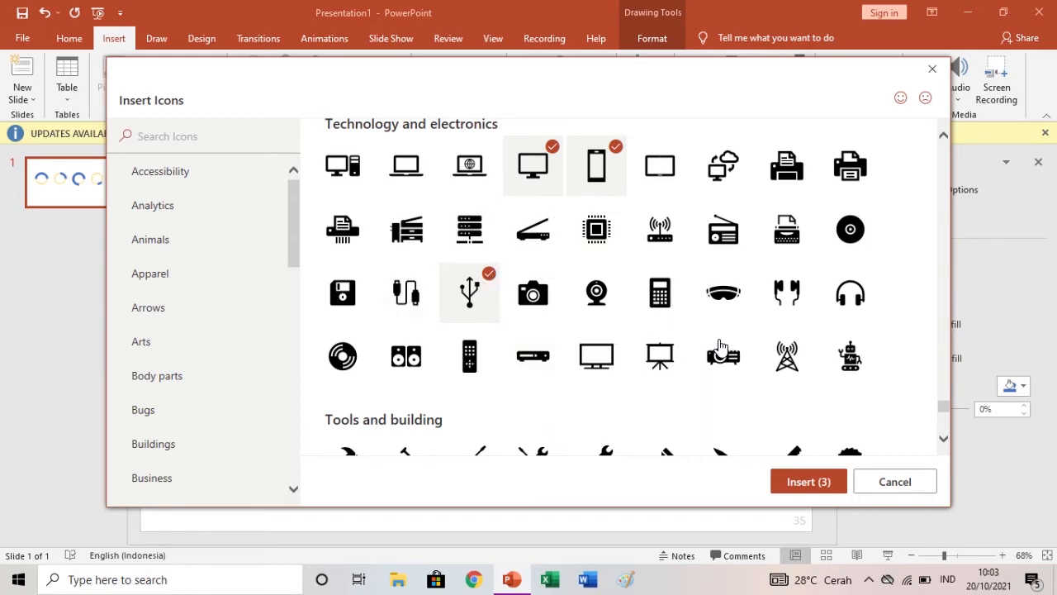
{"action": "left_click", "coordinate": [806, 343]}
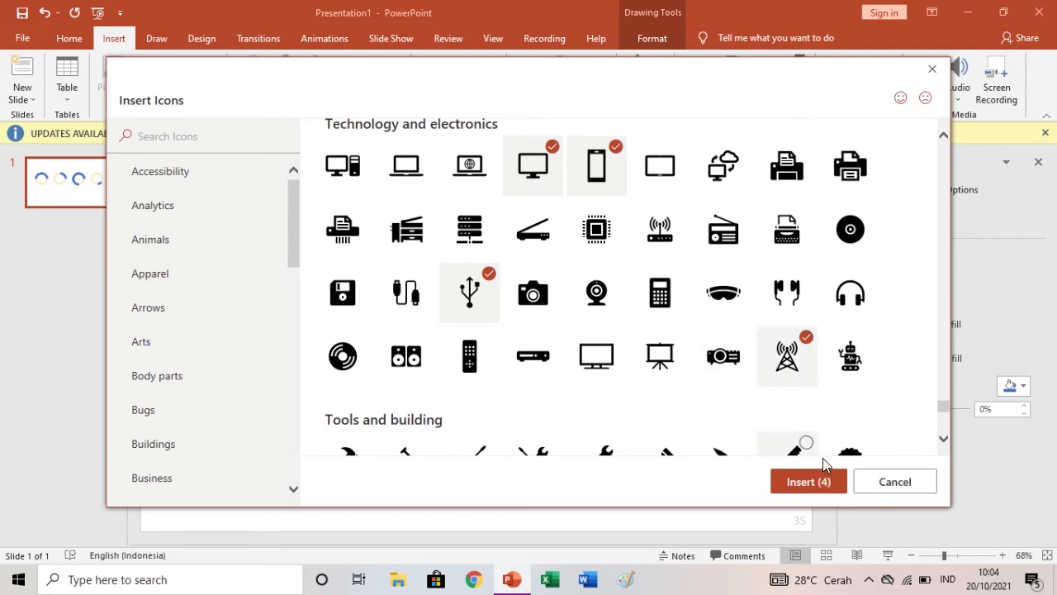
{"action": "left_click", "coordinate": [817, 484]}
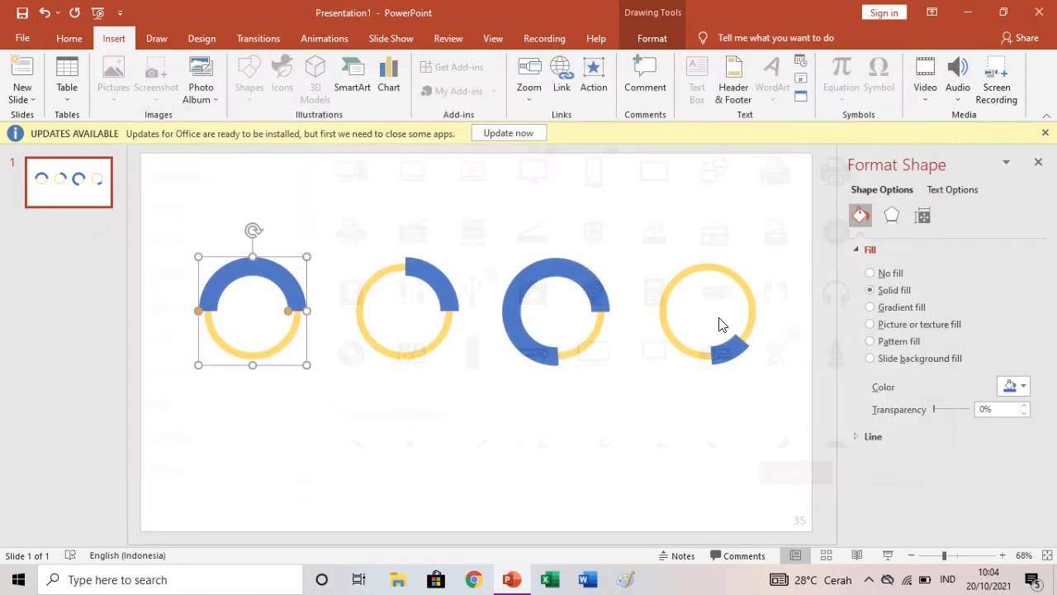